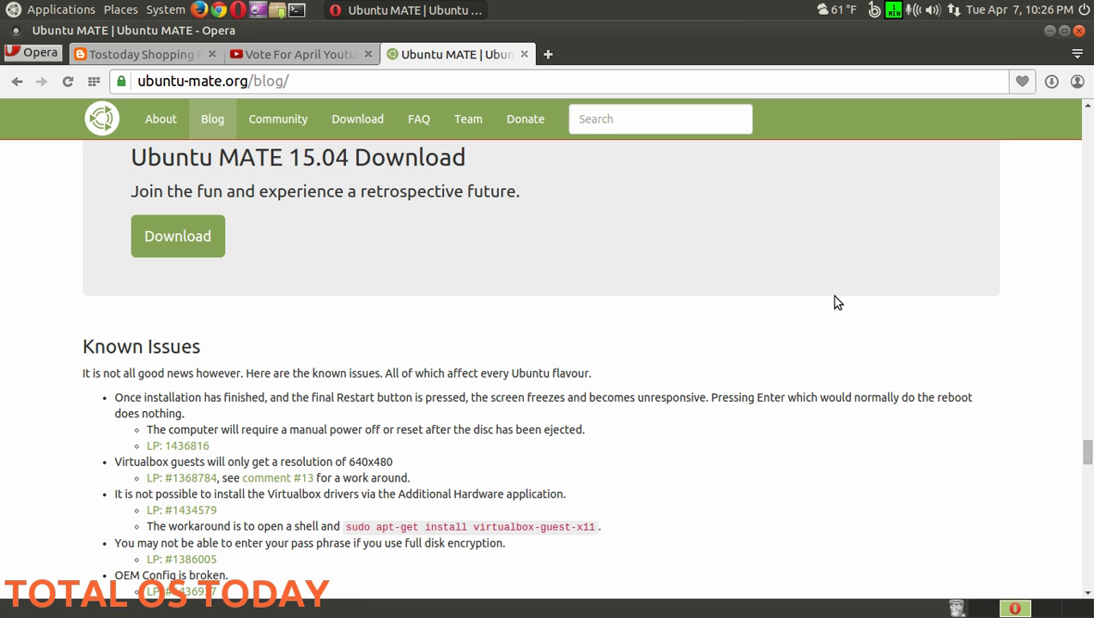
- Switch to the empty workspace, bring up the shutdown dialog and cancel it
{"action": "key", "text": "ctrl+alt+Left"}
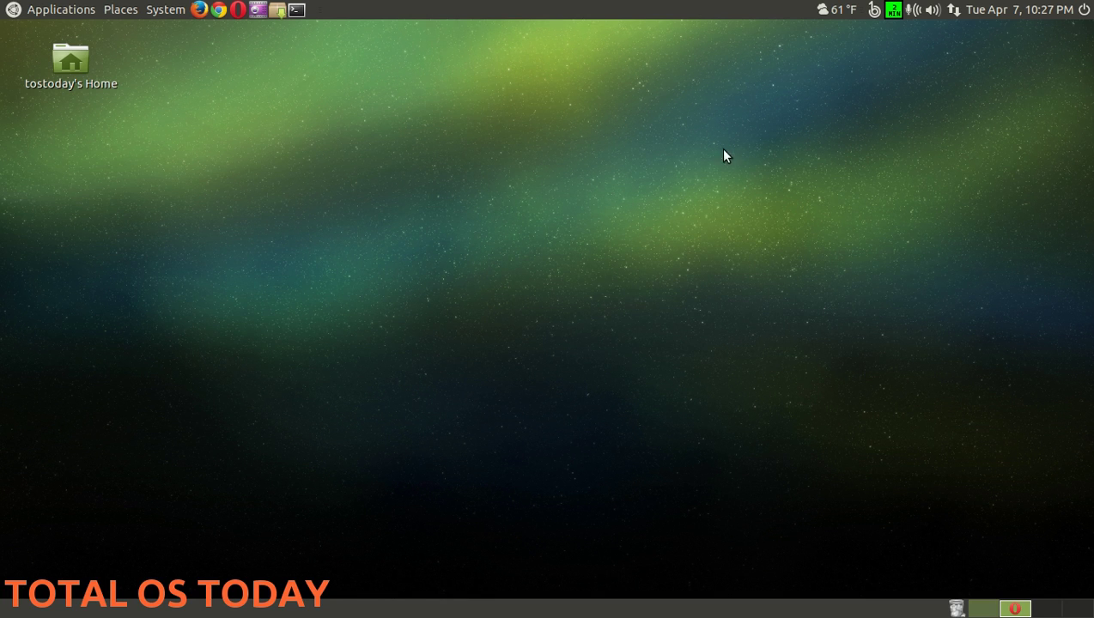
{"action": "right_click", "coordinate": [769, 613]}
{"action": "left_click", "coordinate": [710, 551]}
{"action": "left_click", "coordinate": [1085, 9]}
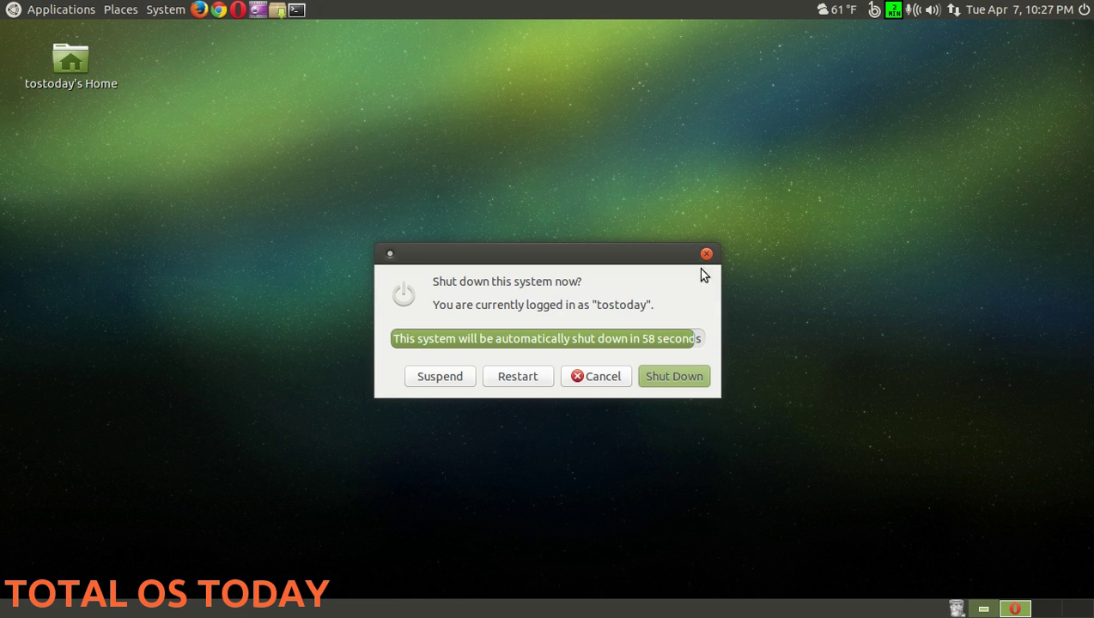
{"action": "left_click", "coordinate": [612, 376]}
- Inspect the panel's clock calendar, network connections, volume slider and Banshee Media Player, closing each one again
{"action": "left_click", "coordinate": [1018, 10]}
{"action": "left_click", "coordinate": [1018, 9]}
{"action": "left_click", "coordinate": [953, 13]}
{"action": "left_click", "coordinate": [952, 12]}
{"action": "left_click", "coordinate": [933, 11]}
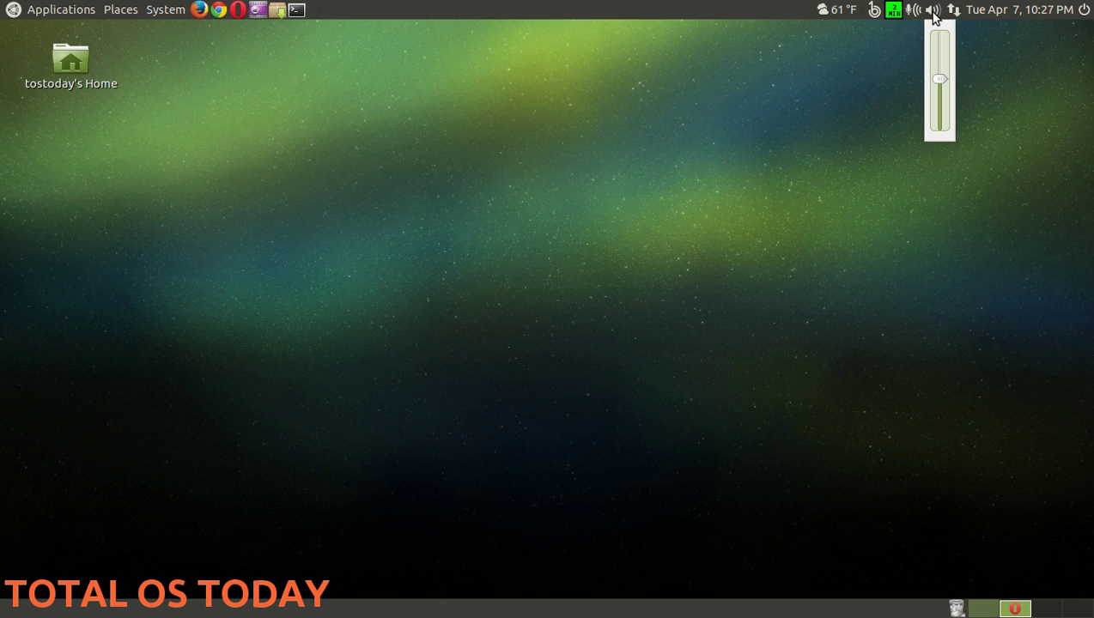
{"action": "left_click", "coordinate": [933, 12]}
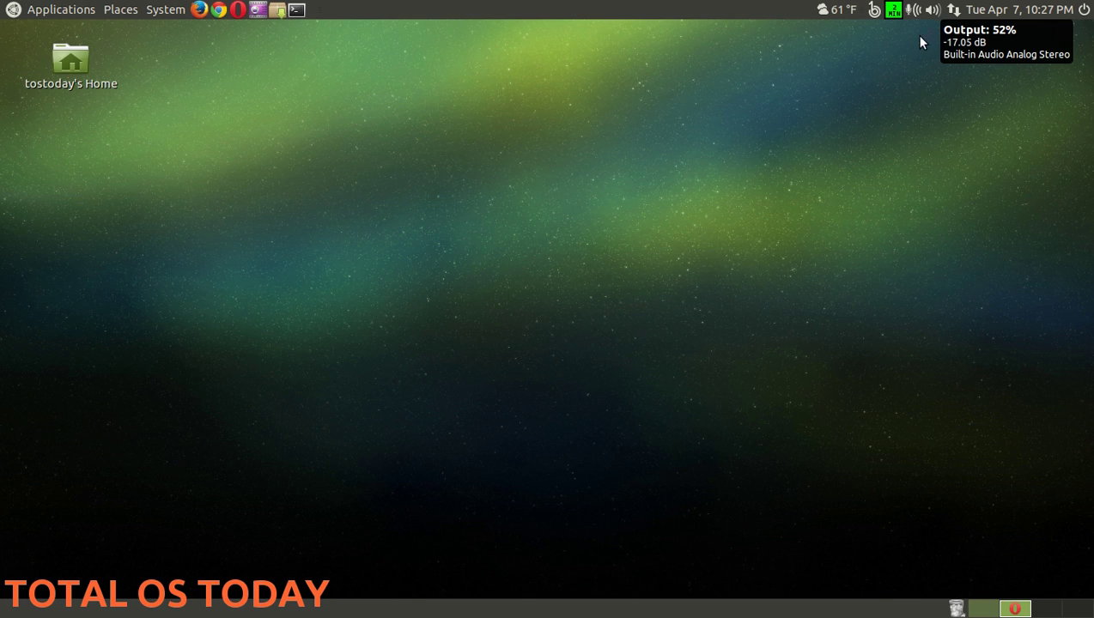
{"action": "left_click", "coordinate": [873, 12]}
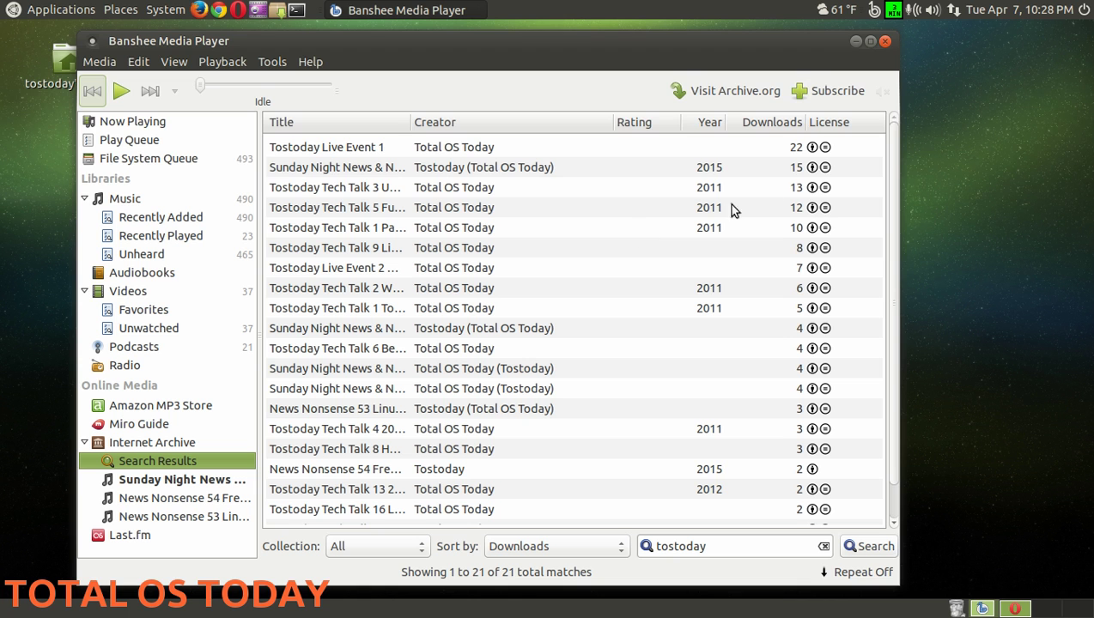
{"action": "left_click", "coordinate": [881, 42]}
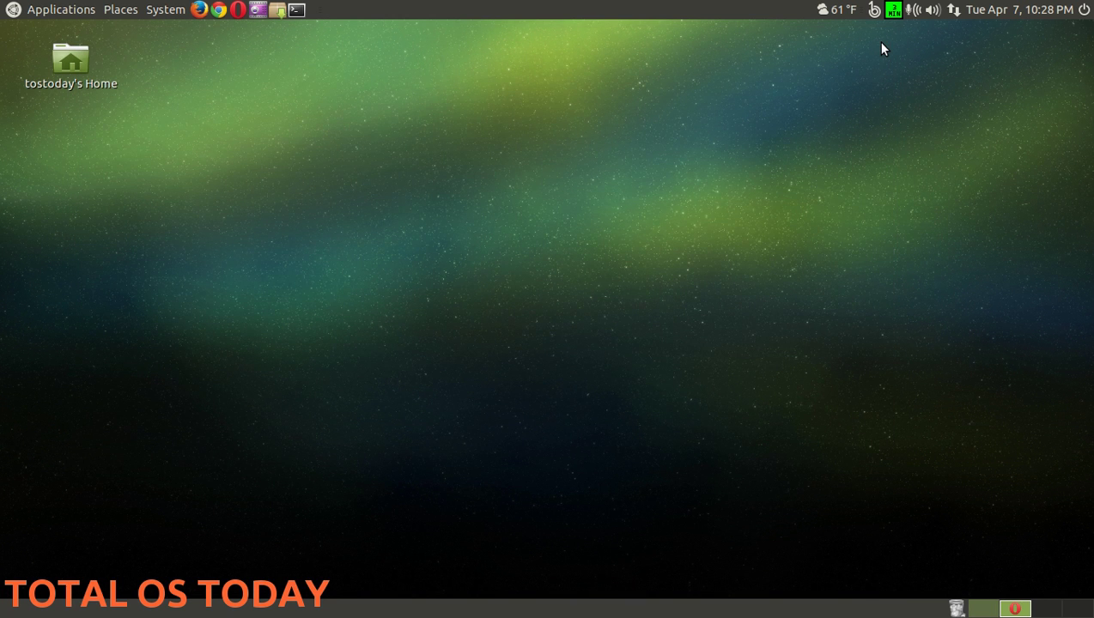
- Browse the whole list of items that can be added to the panel, and close it without adding any
{"action": "right_click", "coordinate": [664, 9]}
{"action": "left_click", "coordinate": [679, 14]}
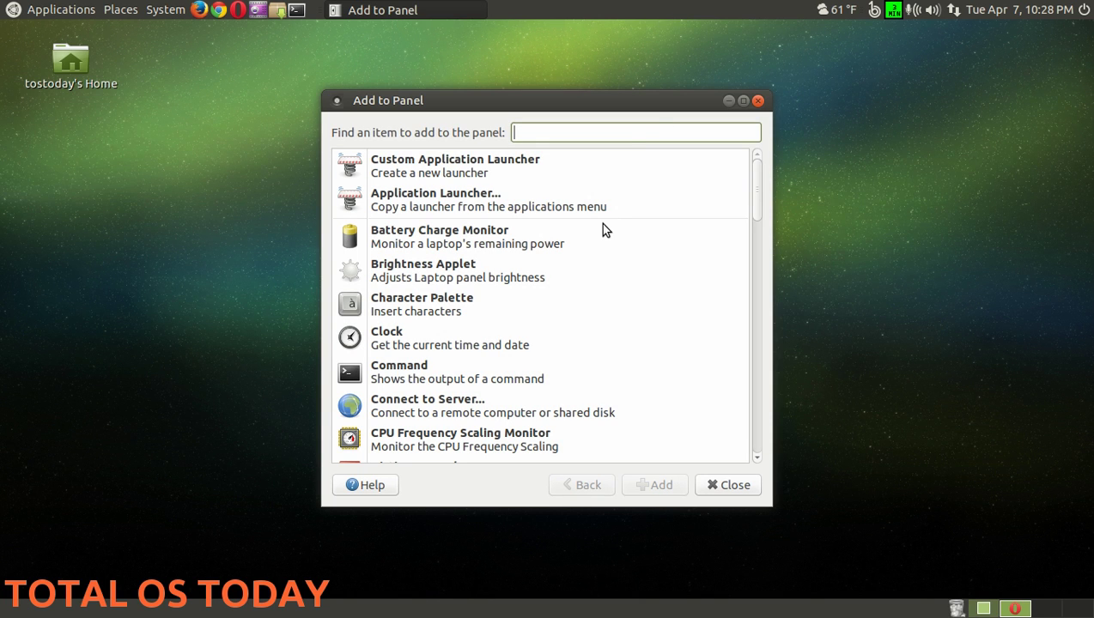
{"action": "scroll", "coordinate": [604, 231], "scroll_direction": "down", "scroll_amount": 1}
{"action": "scroll", "coordinate": [601, 233], "scroll_direction": "down", "scroll_amount": 10}
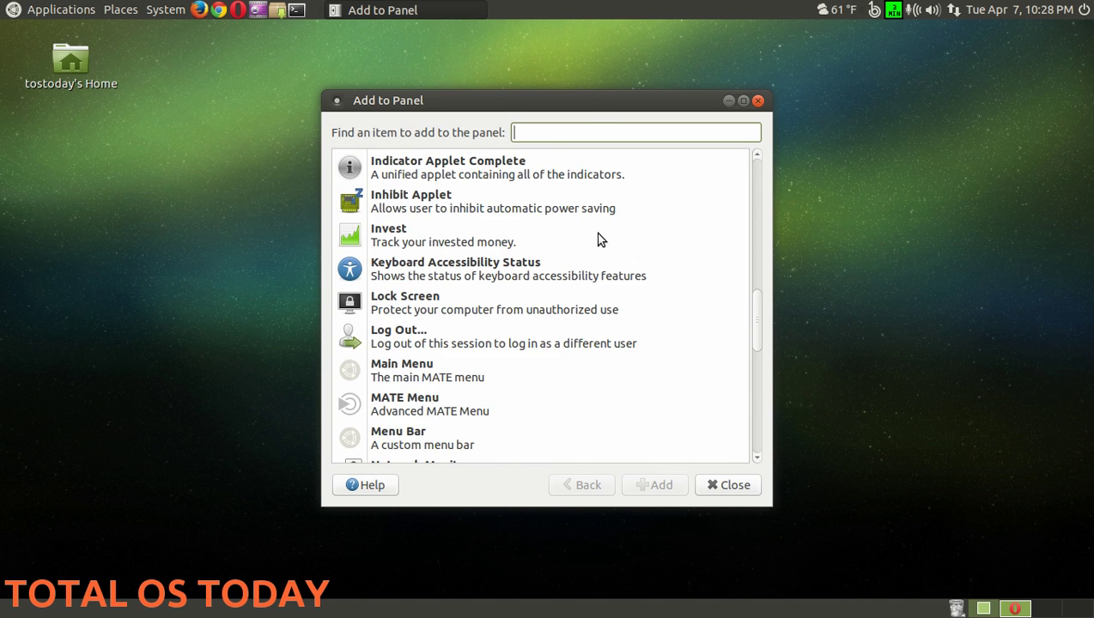
{"action": "scroll", "coordinate": [601, 240], "scroll_direction": "down", "scroll_amount": 6}
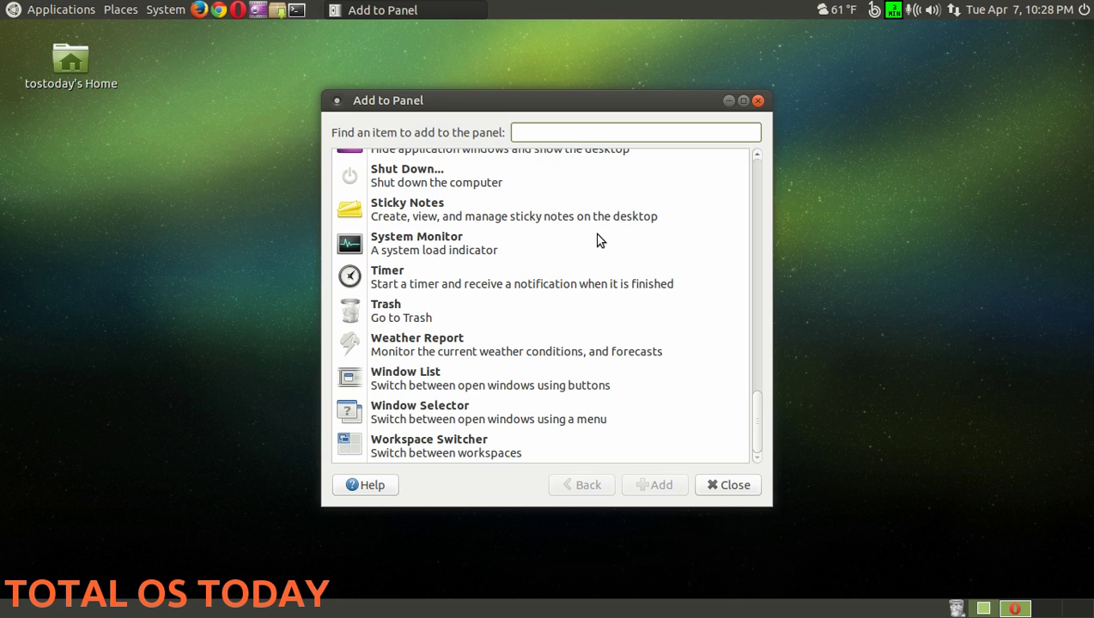
{"action": "left_click", "coordinate": [722, 482]}
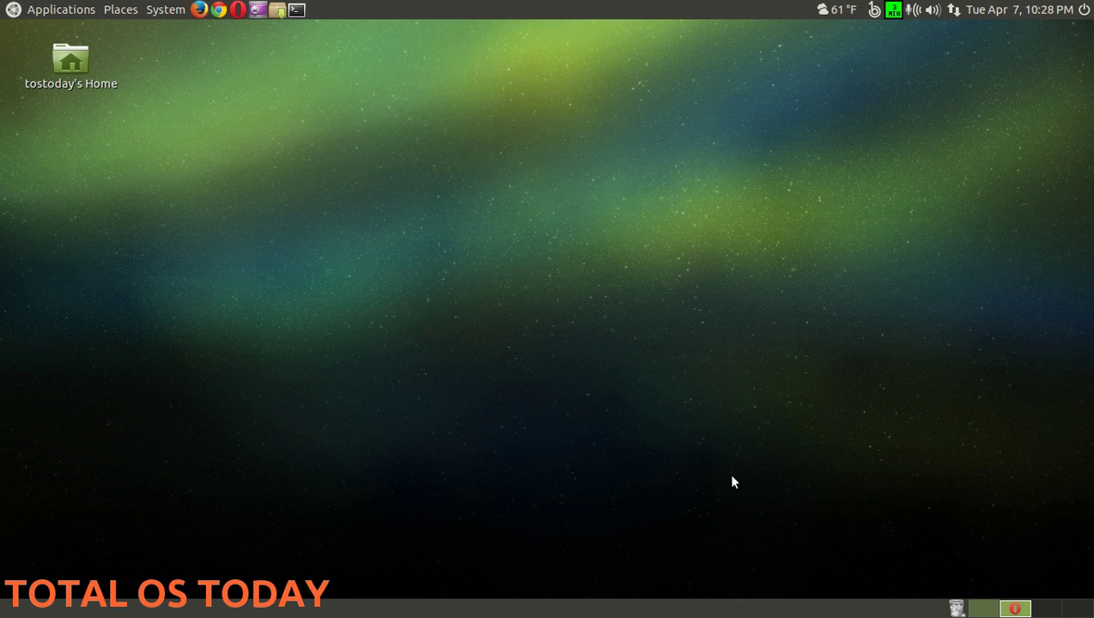
- Empty all items from the trash
{"action": "right_click", "coordinate": [869, 614]}
{"action": "left_click", "coordinate": [820, 613]}
{"action": "right_click", "coordinate": [956, 610]}
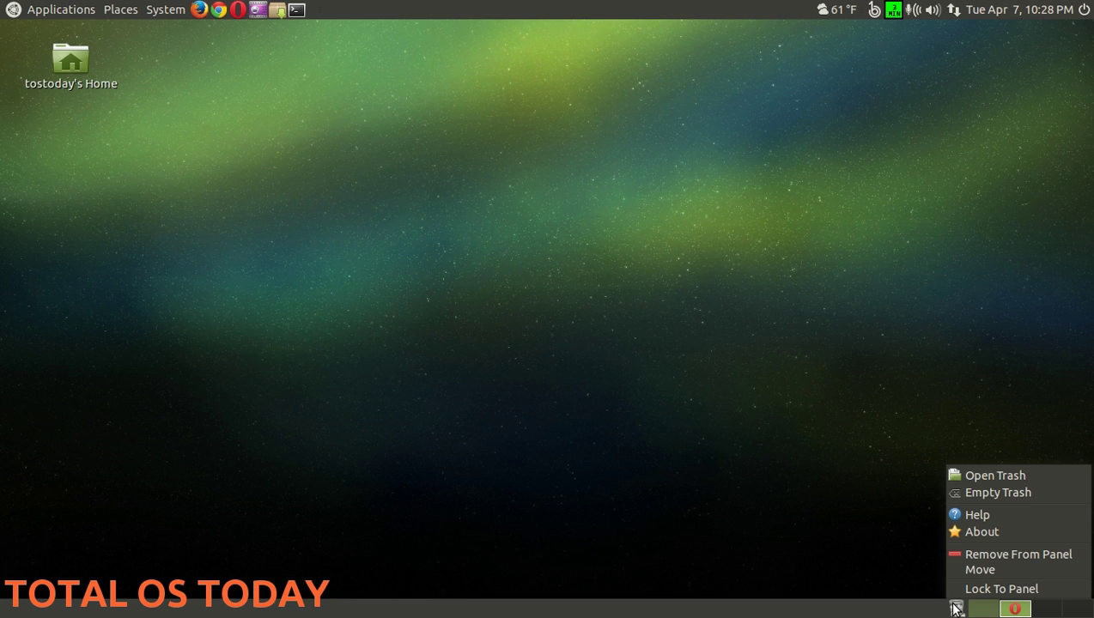
{"action": "left_click", "coordinate": [976, 497]}
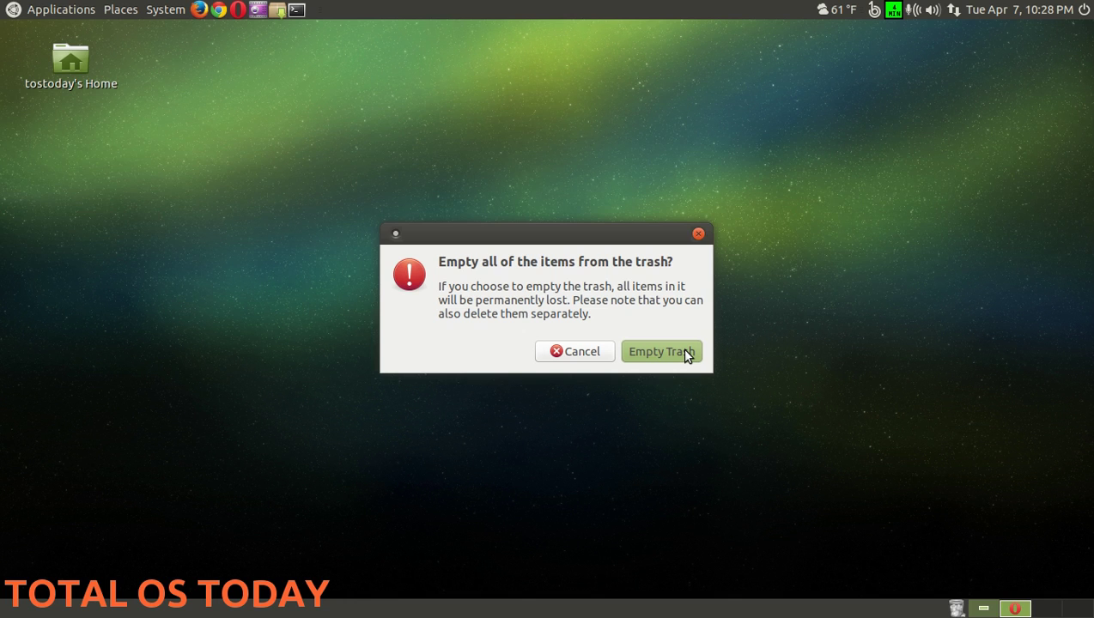
{"action": "left_click", "coordinate": [687, 354]}
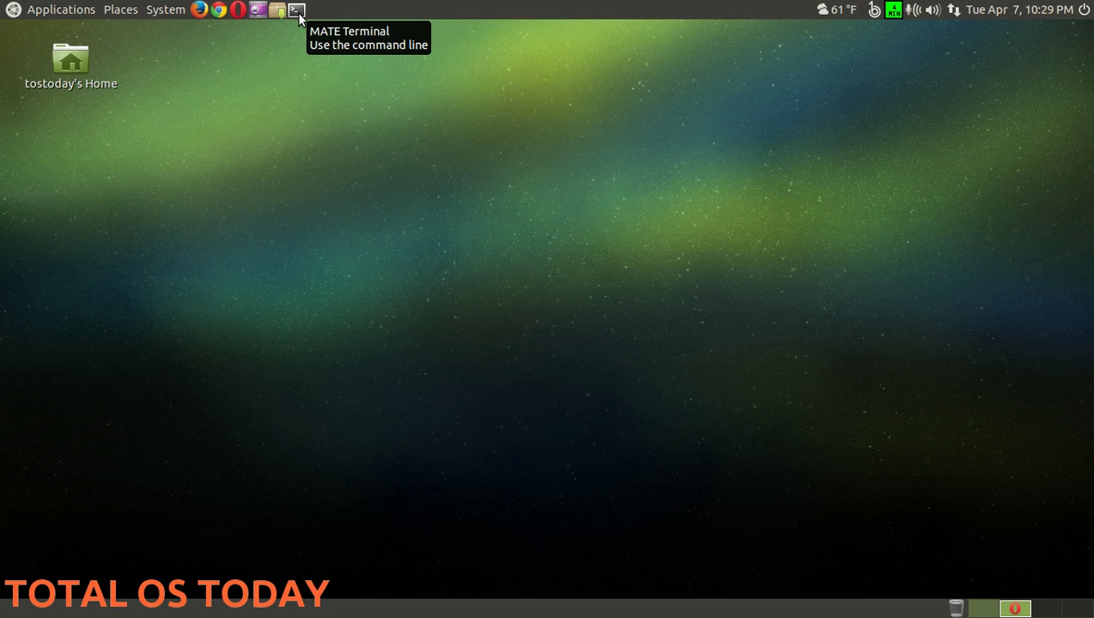
- Add a MATE System Monitor launcher to the upper panel and move it to the panel's middle
{"action": "left_click", "coordinate": [72, 10]}
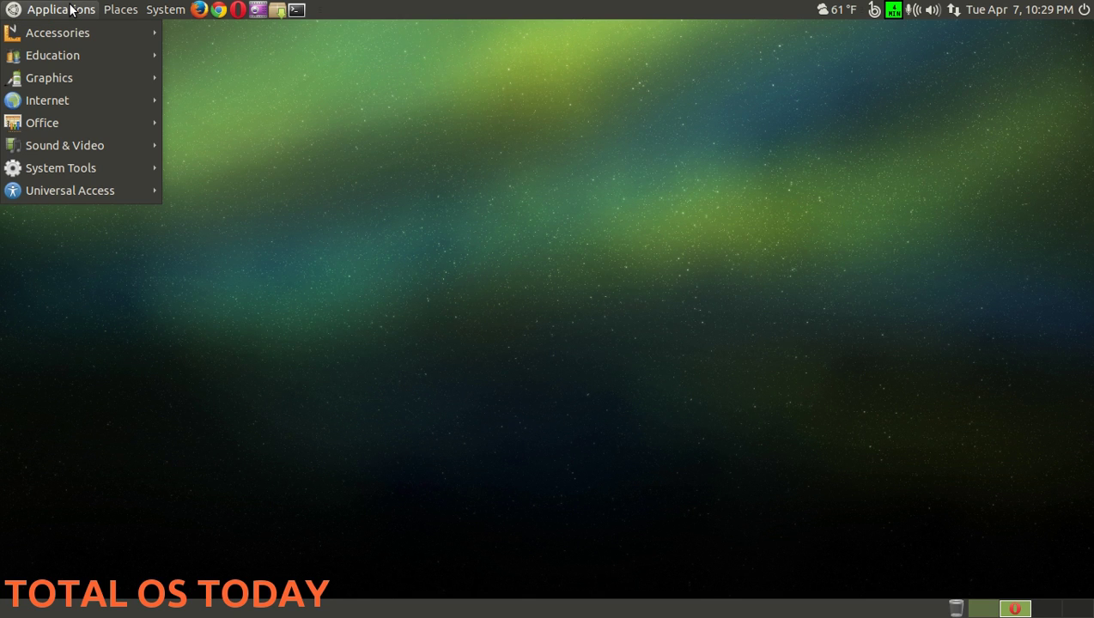
{"action": "mouse_move", "coordinate": [109, 167]}
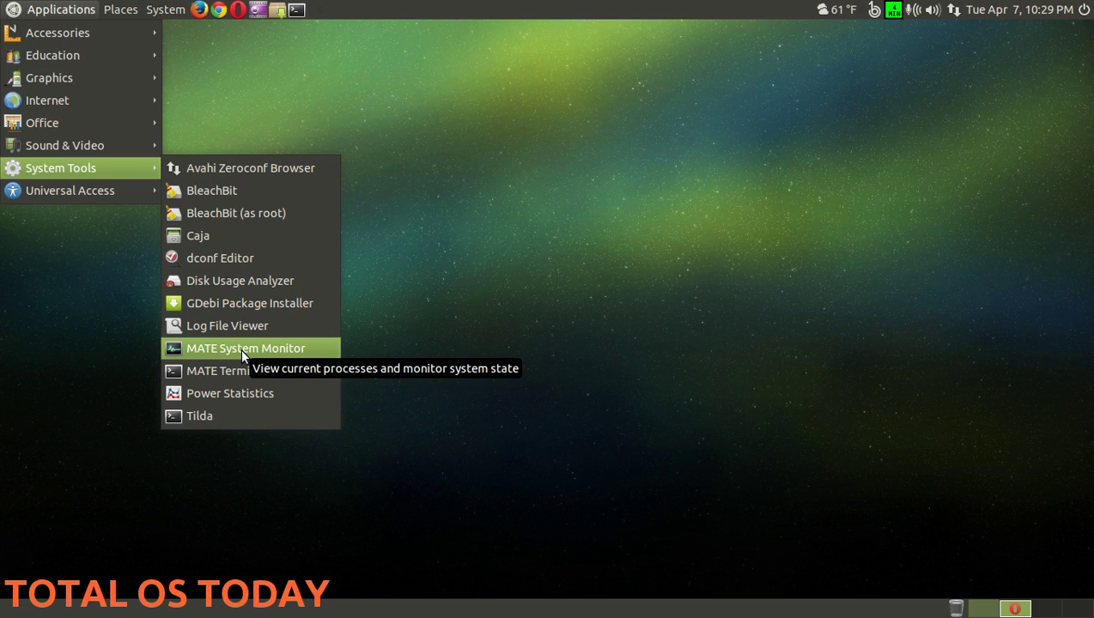
{"action": "left_click_drag", "start_coordinate": [240, 348], "coordinate": [326, 9]}
{"action": "right_click", "coordinate": [335, 9]}
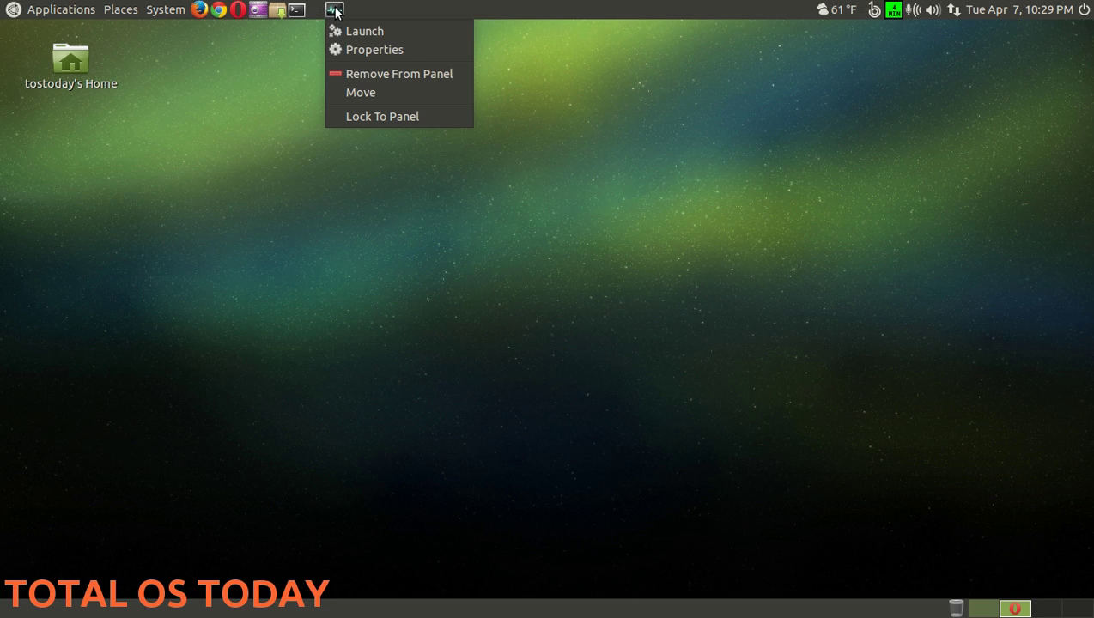
{"action": "left_click", "coordinate": [362, 92]}
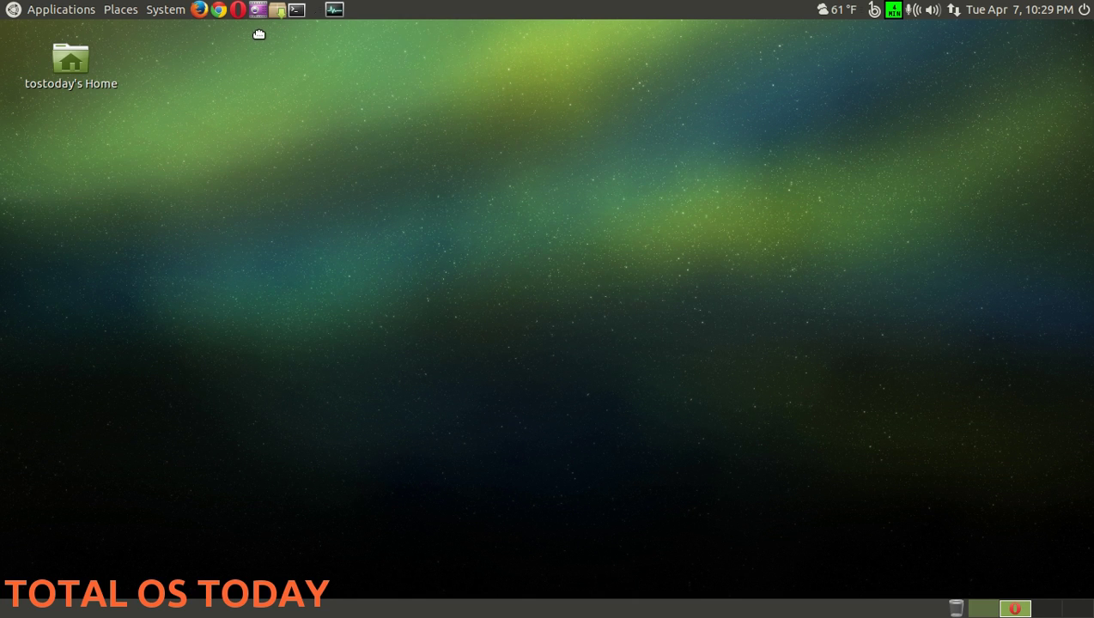
{"action": "left_click", "coordinate": [559, 9]}
- Open System Monitor from its new launcher, examine the CPU, memory and network history, and close it
{"action": "left_click", "coordinate": [559, 11]}
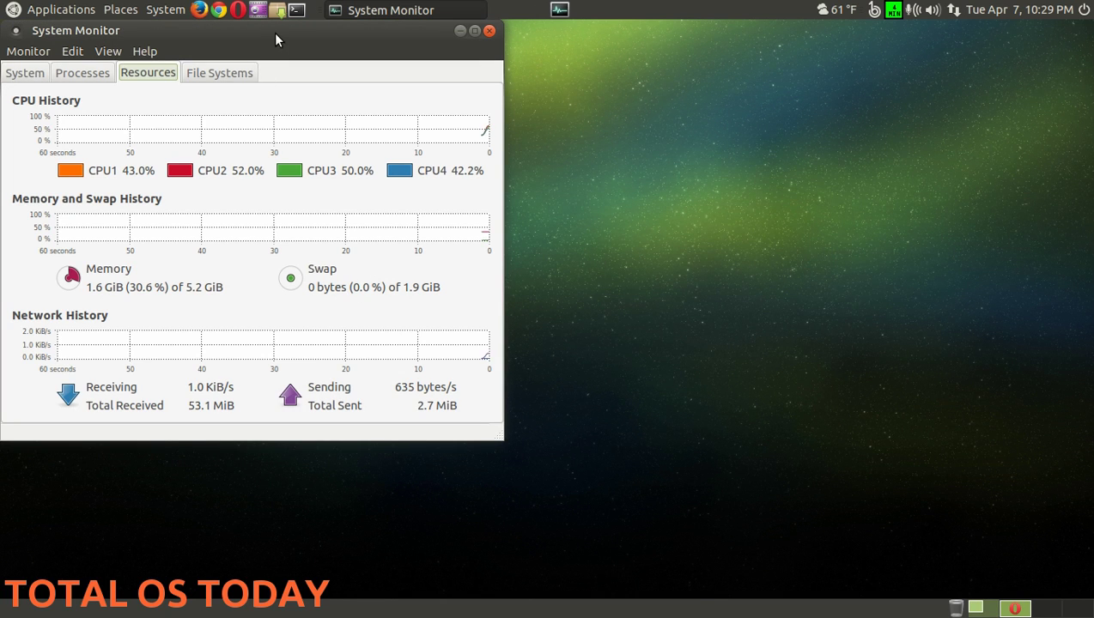
{"action": "left_click_drag", "start_coordinate": [274, 32], "coordinate": [452, 30]}
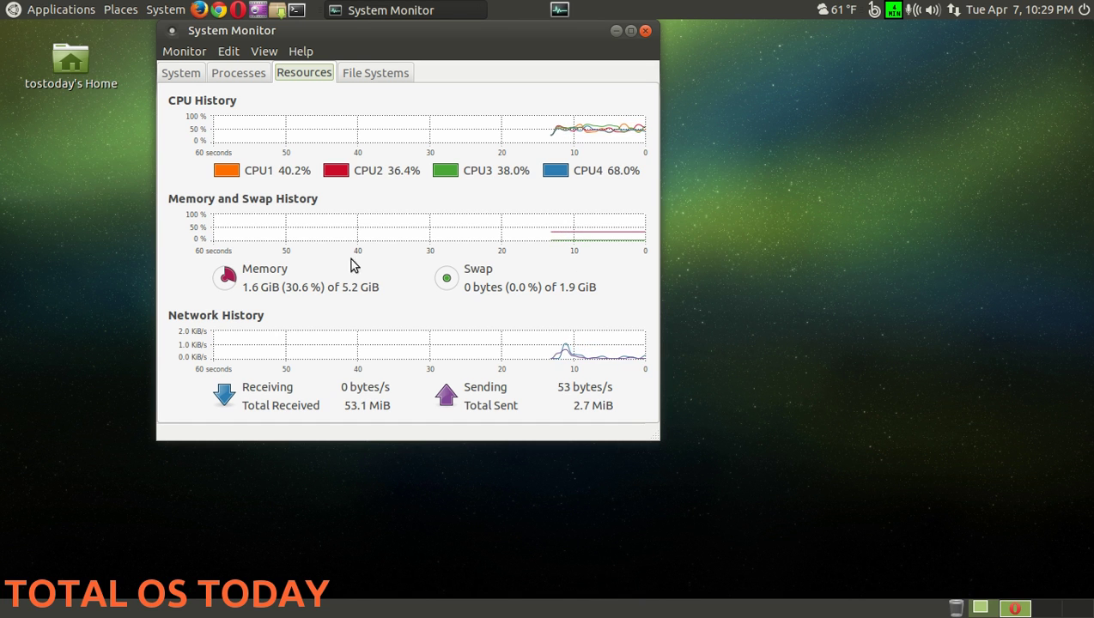
{"action": "left_click", "coordinate": [646, 32]}
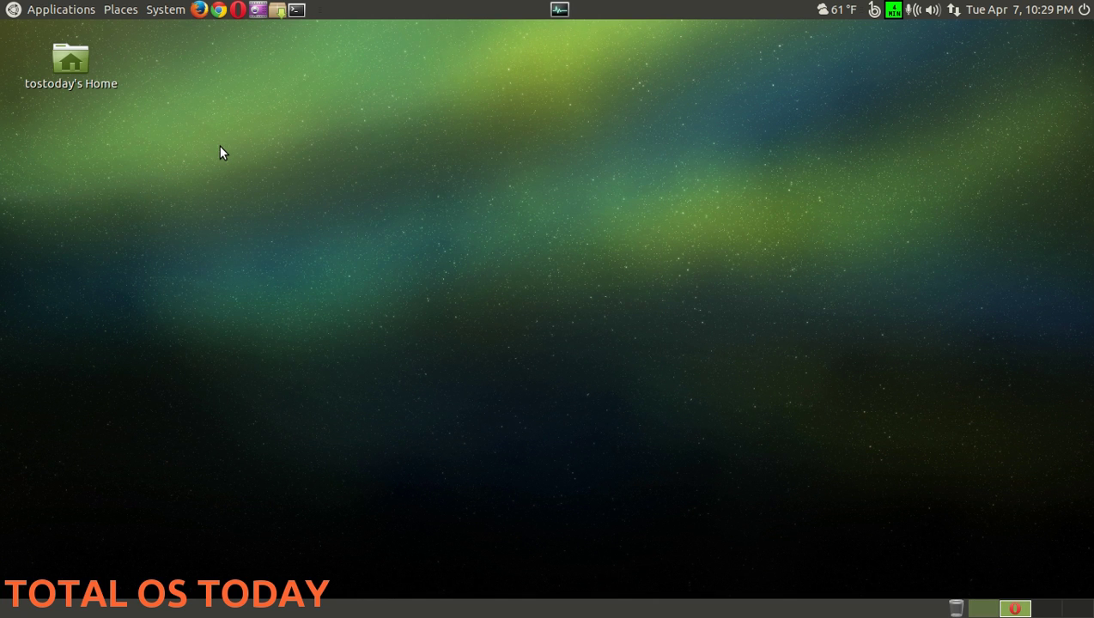
- Look through the system preference categories and open MATE Tweak from Look and Feel
{"action": "left_click", "coordinate": [168, 17]}
{"action": "mouse_move", "coordinate": [181, 36]}
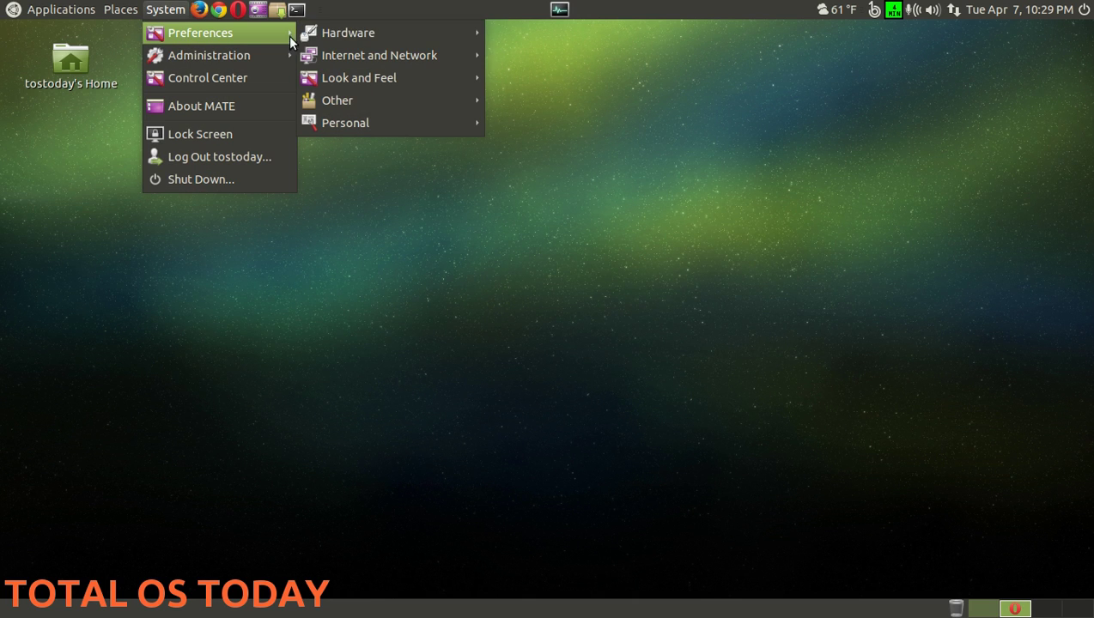
{"action": "mouse_move", "coordinate": [328, 39]}
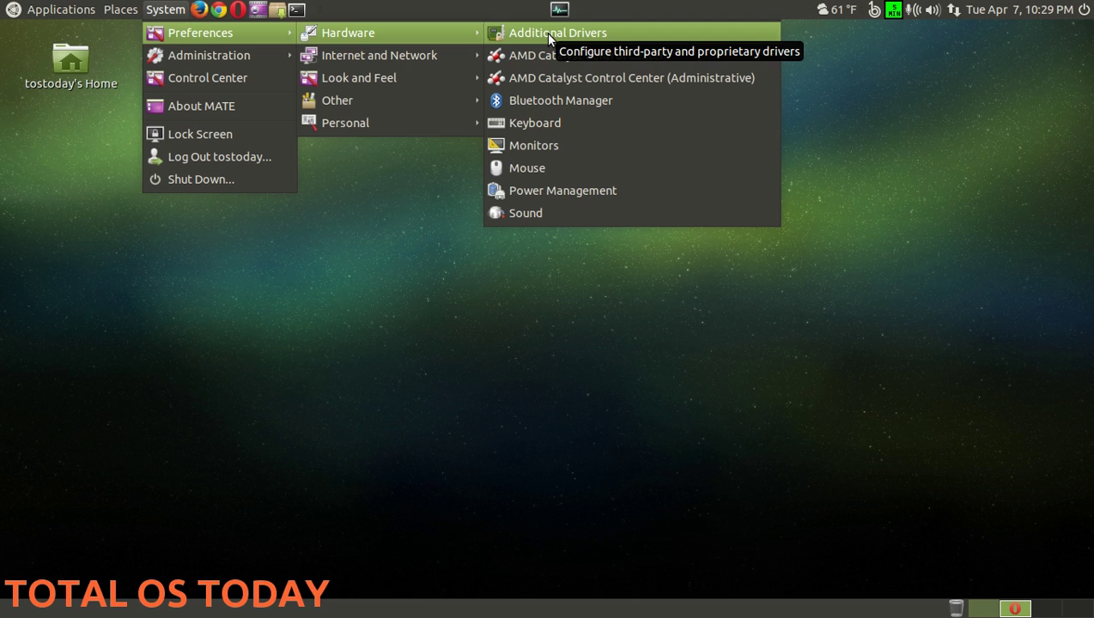
{"action": "mouse_move", "coordinate": [406, 55]}
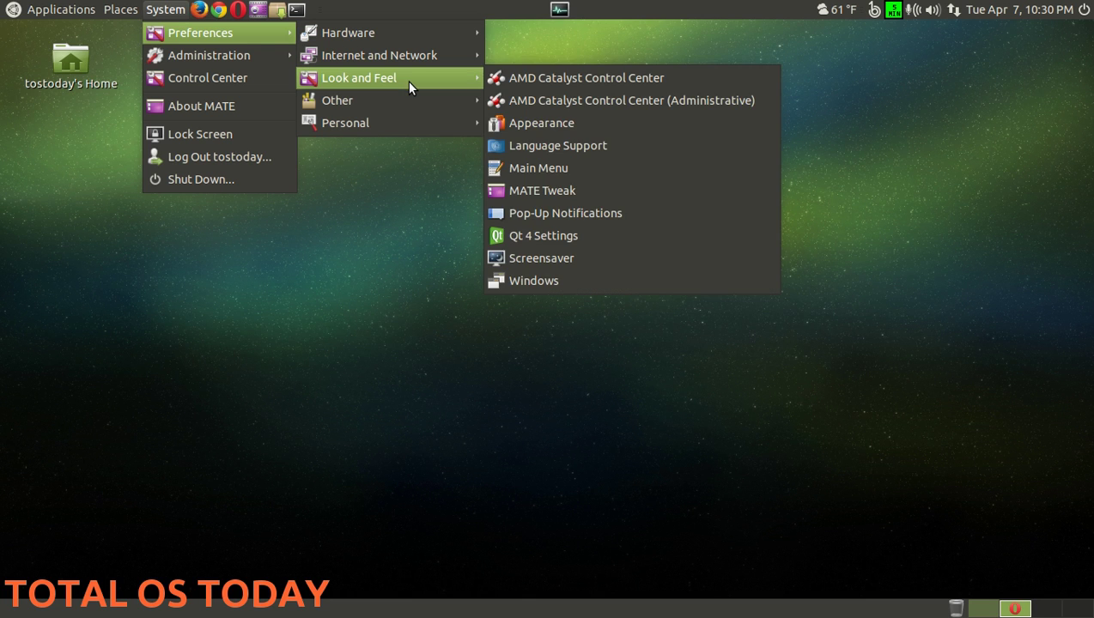
{"action": "mouse_move", "coordinate": [408, 101]}
{"action": "mouse_move", "coordinate": [410, 126]}
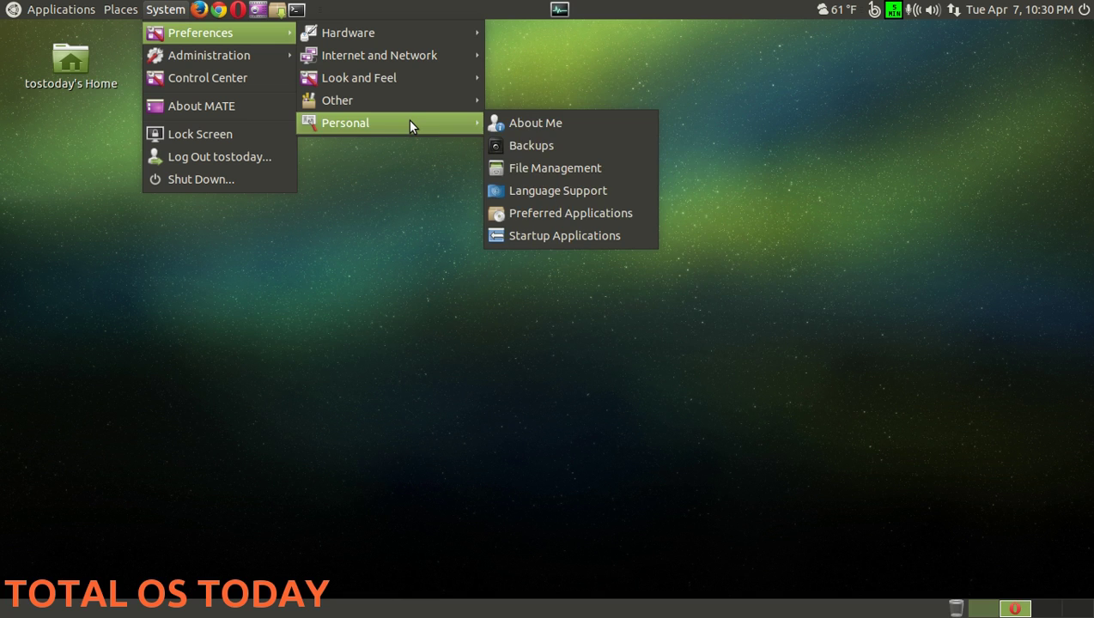
{"action": "mouse_move", "coordinate": [408, 77]}
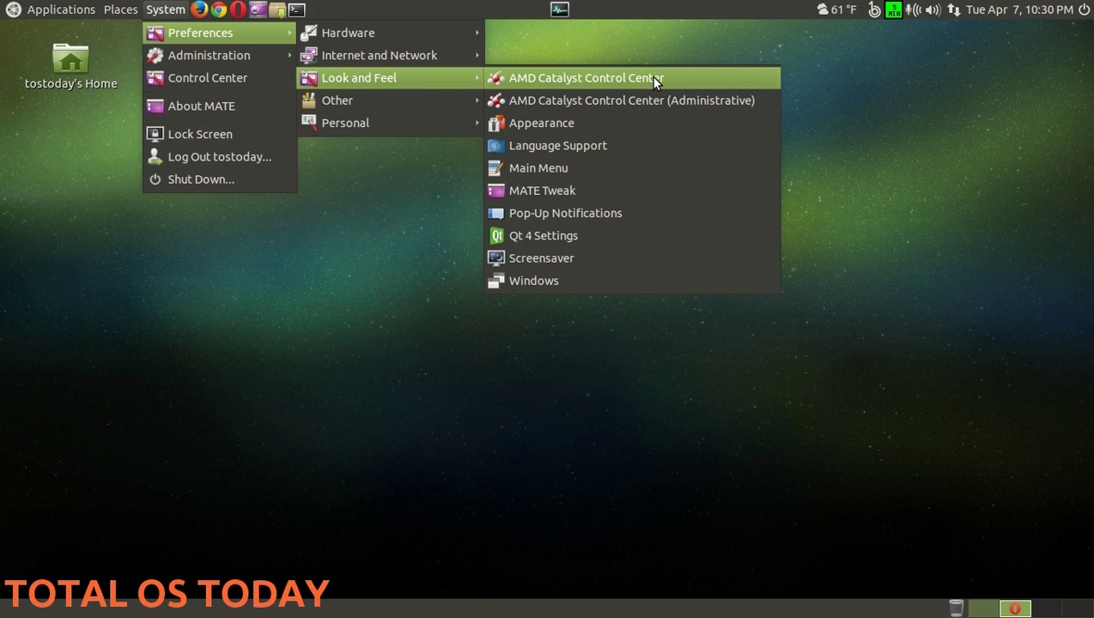
{"action": "left_click", "coordinate": [574, 190]}
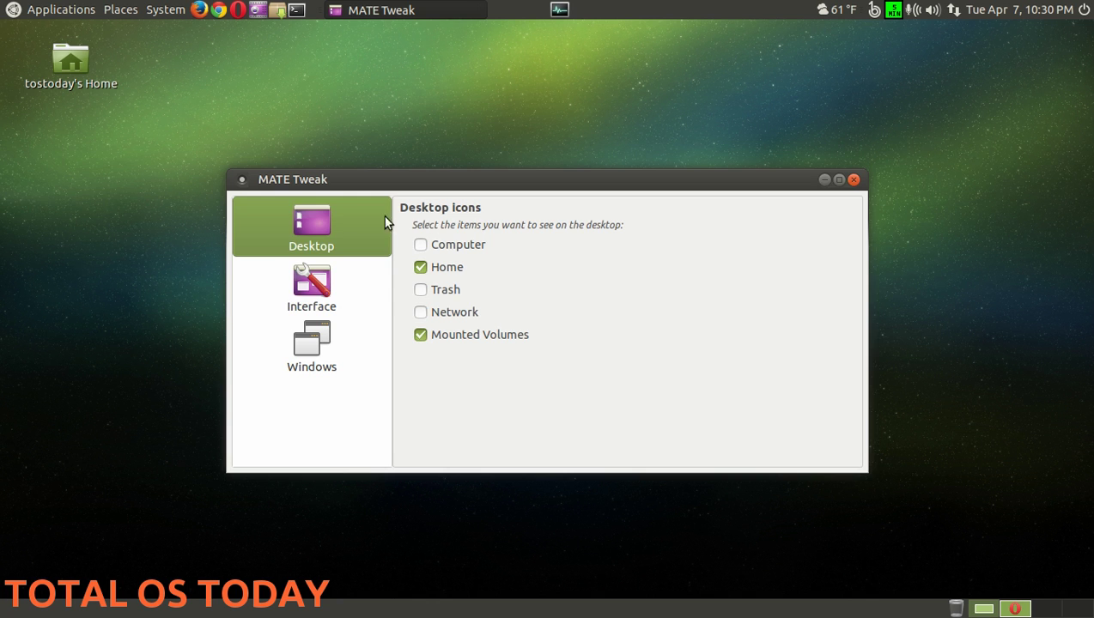
- Review the Interface and Windows settings in MATE Tweak, ending on the Interface settings
{"action": "left_click", "coordinate": [323, 288]}
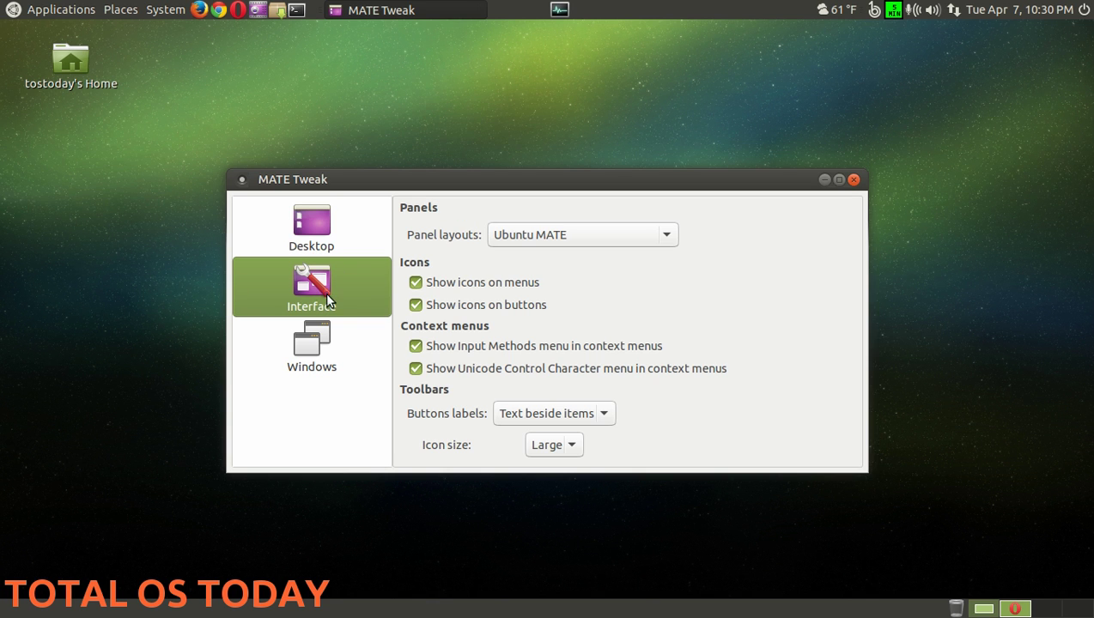
{"action": "left_click", "coordinate": [323, 337]}
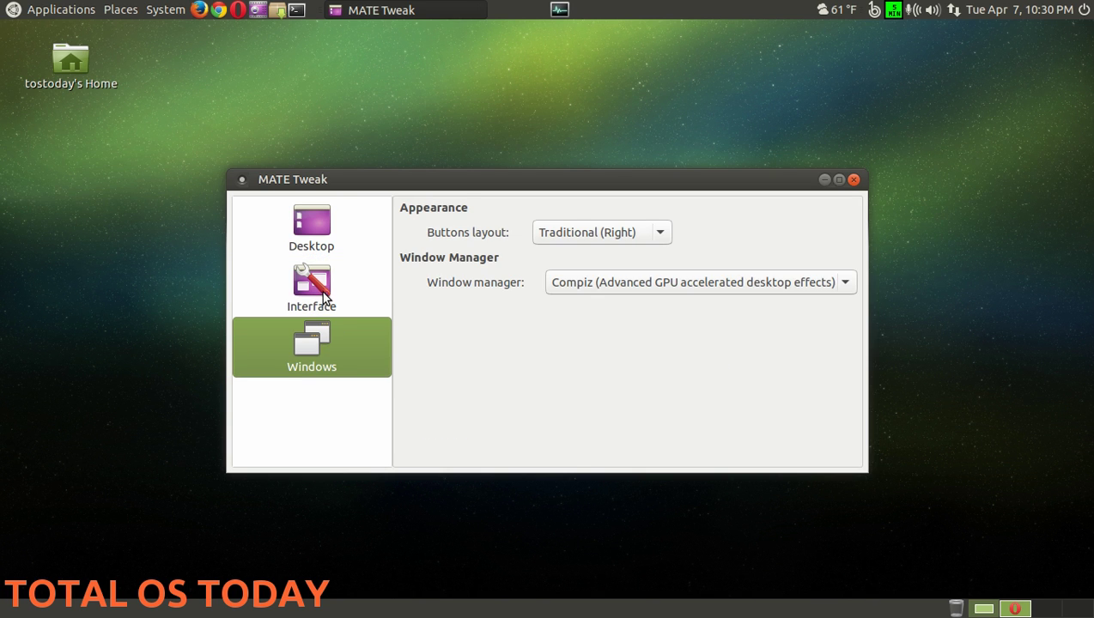
{"action": "left_click", "coordinate": [324, 295]}
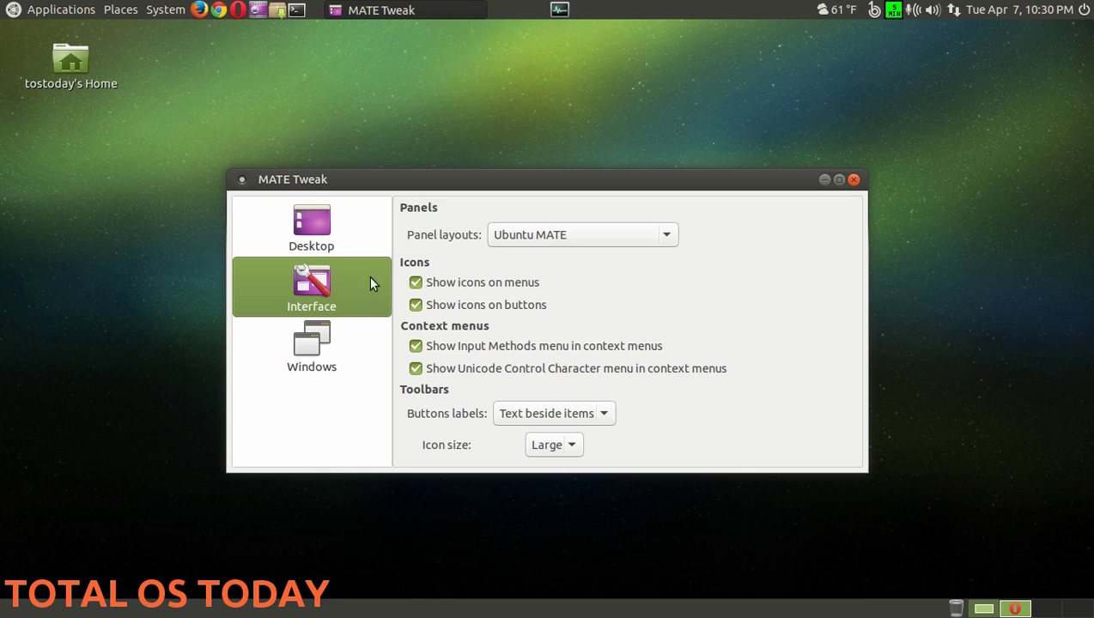
- Switch the panel layout to openSUSE and look at its Computer menu
{"action": "left_click", "coordinate": [653, 237]}
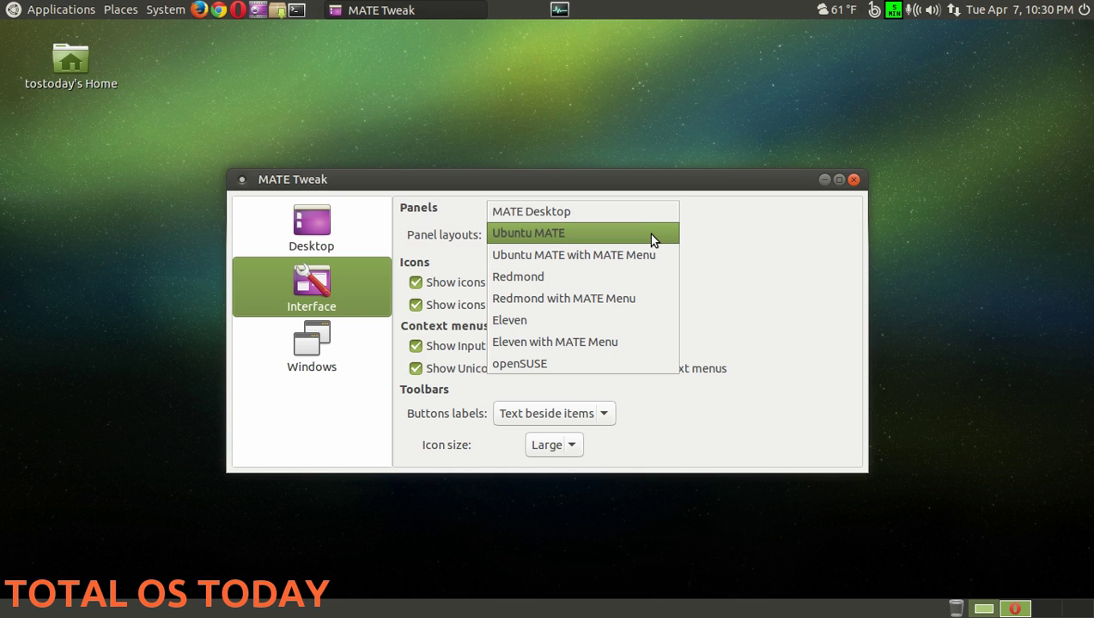
{"action": "left_click", "coordinate": [554, 363]}
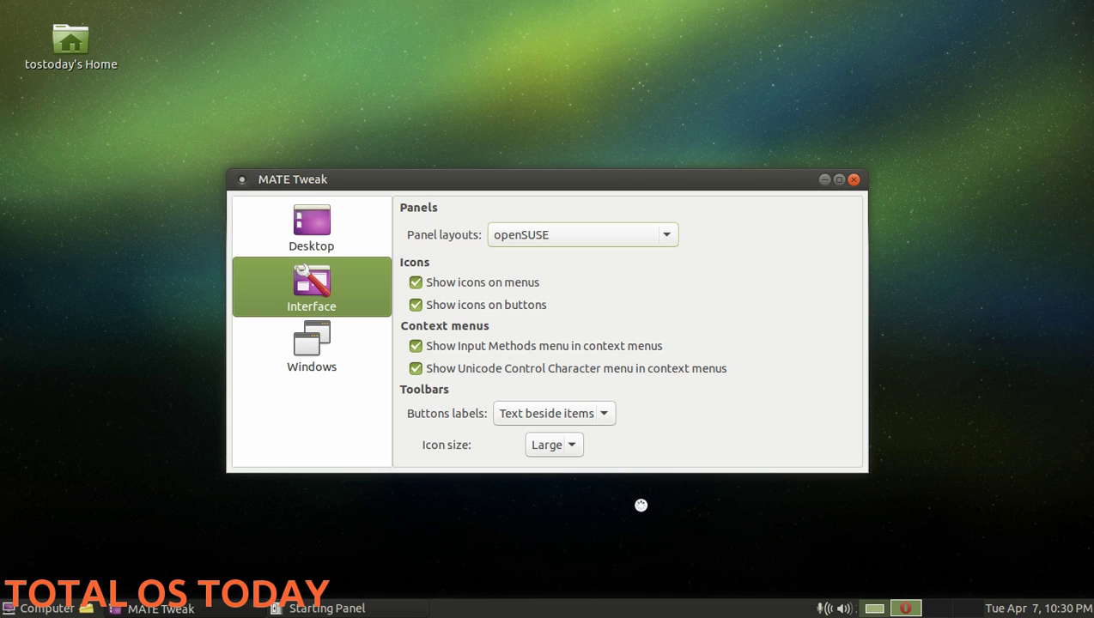
{"action": "left_click", "coordinate": [38, 608]}
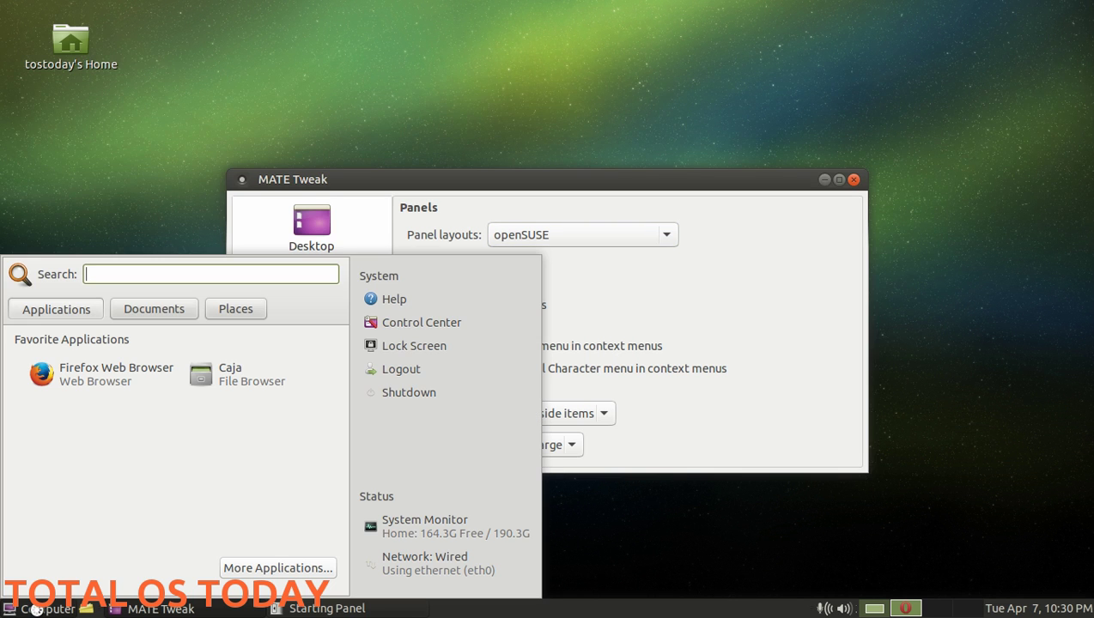
{"action": "left_click", "coordinate": [36, 610]}
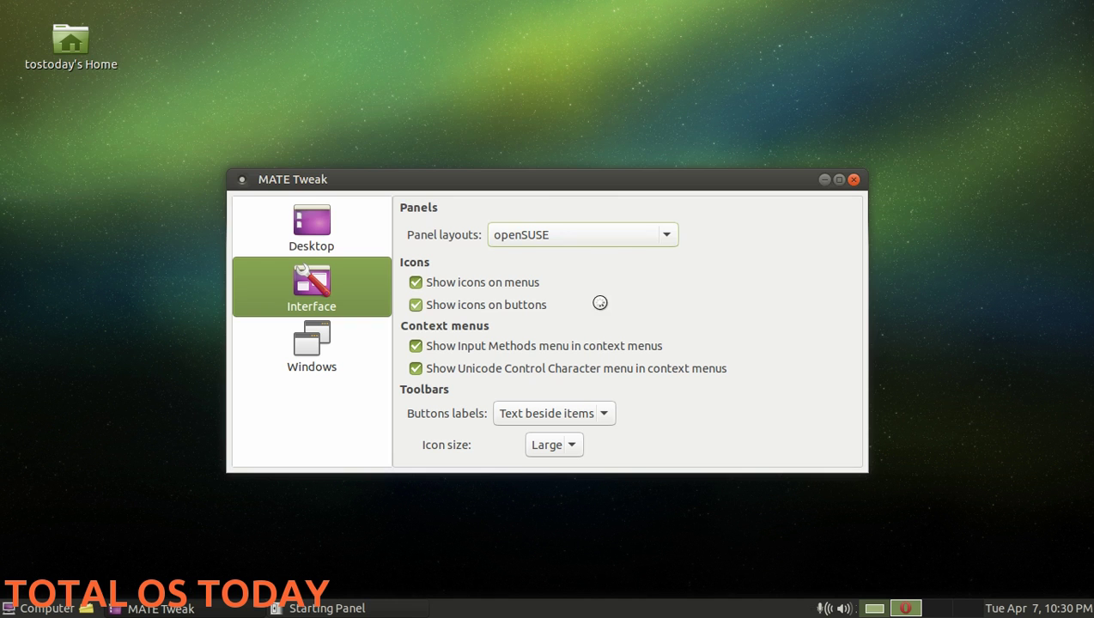
- Set the panel layout back to Ubuntu MATE
{"action": "left_click", "coordinate": [662, 245]}
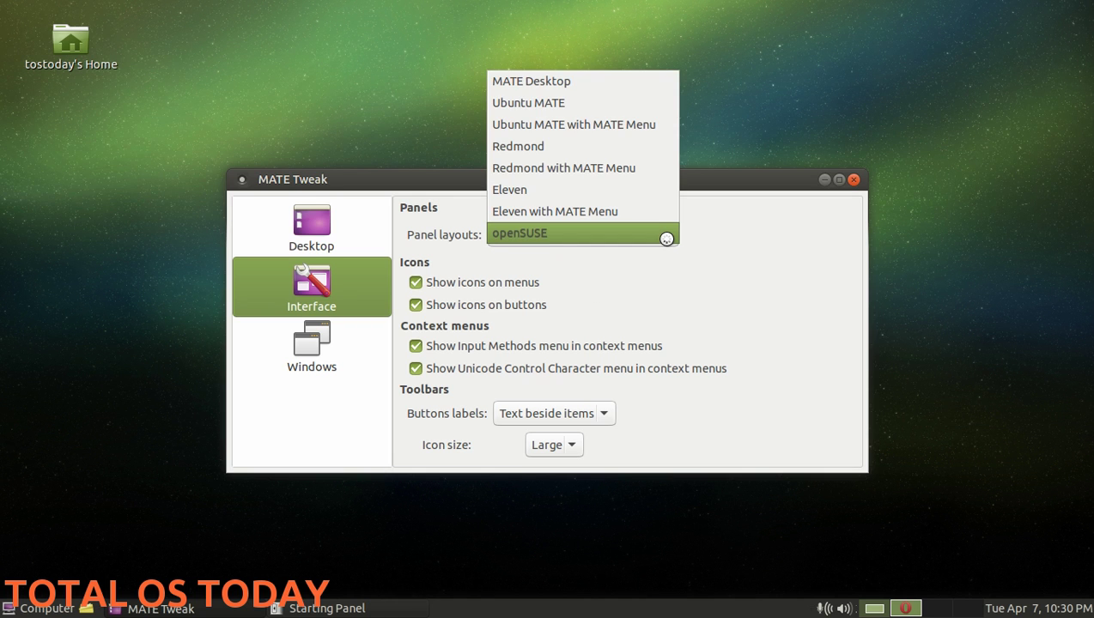
{"action": "left_click", "coordinate": [571, 104]}
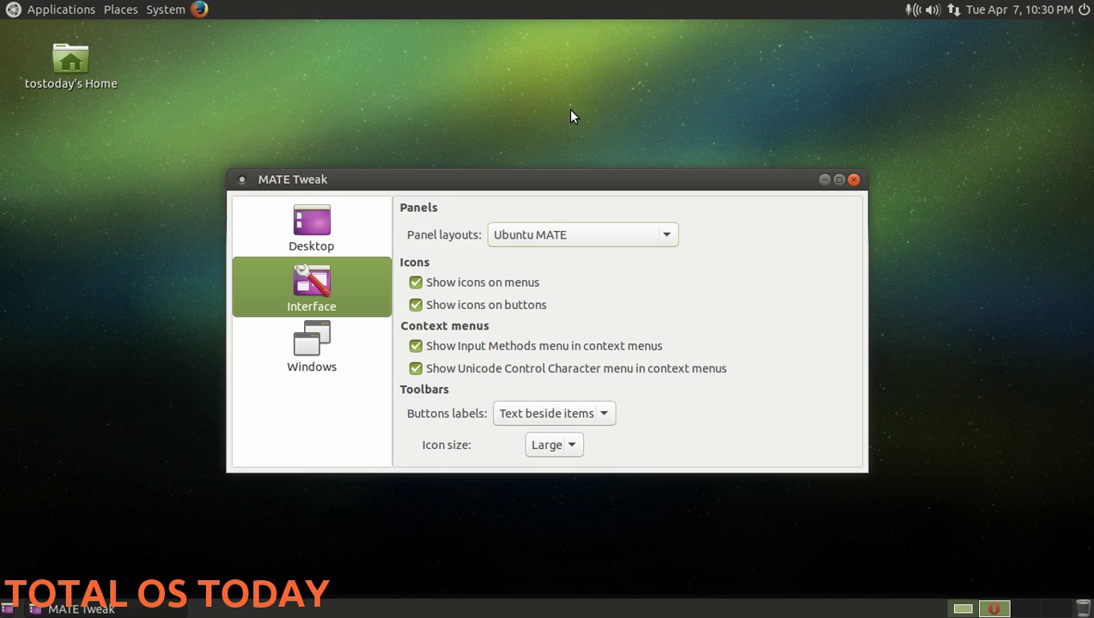
- Review the window manager choices in MATE Tweak's Windows settings, keeping Compiz, and close MATE Tweak
{"action": "left_click", "coordinate": [302, 338]}
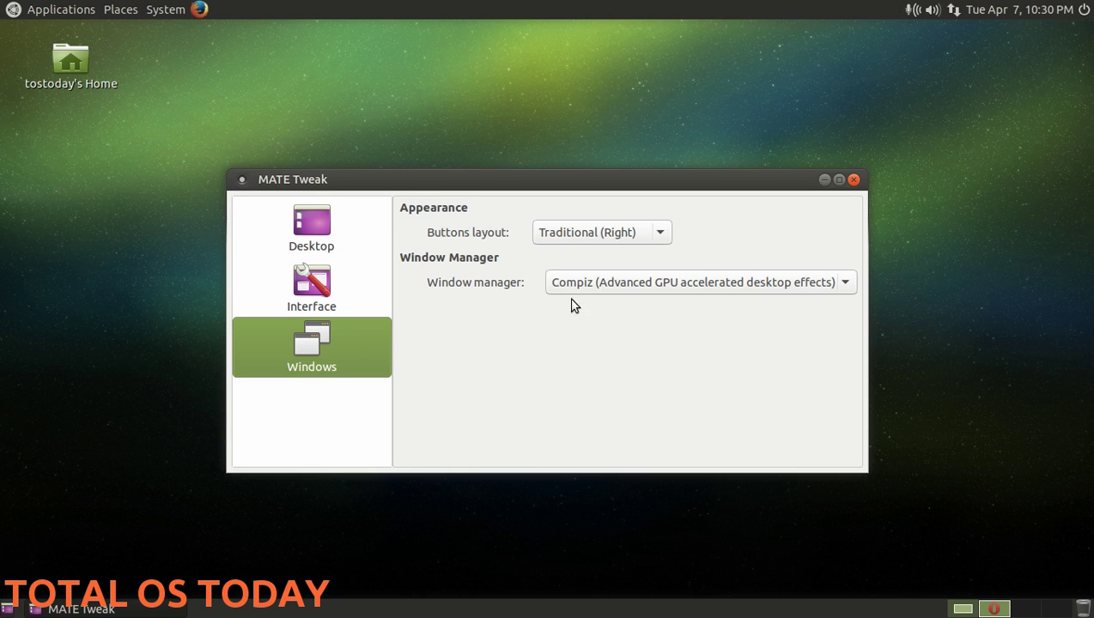
{"action": "left_click", "coordinate": [838, 289]}
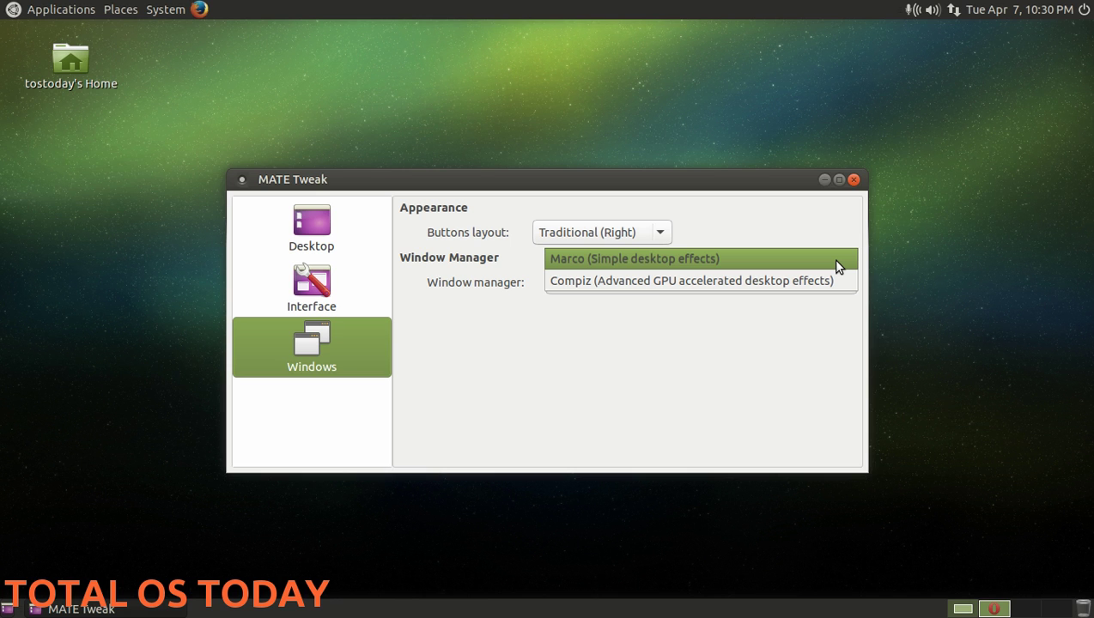
{"action": "left_click", "coordinate": [791, 318]}
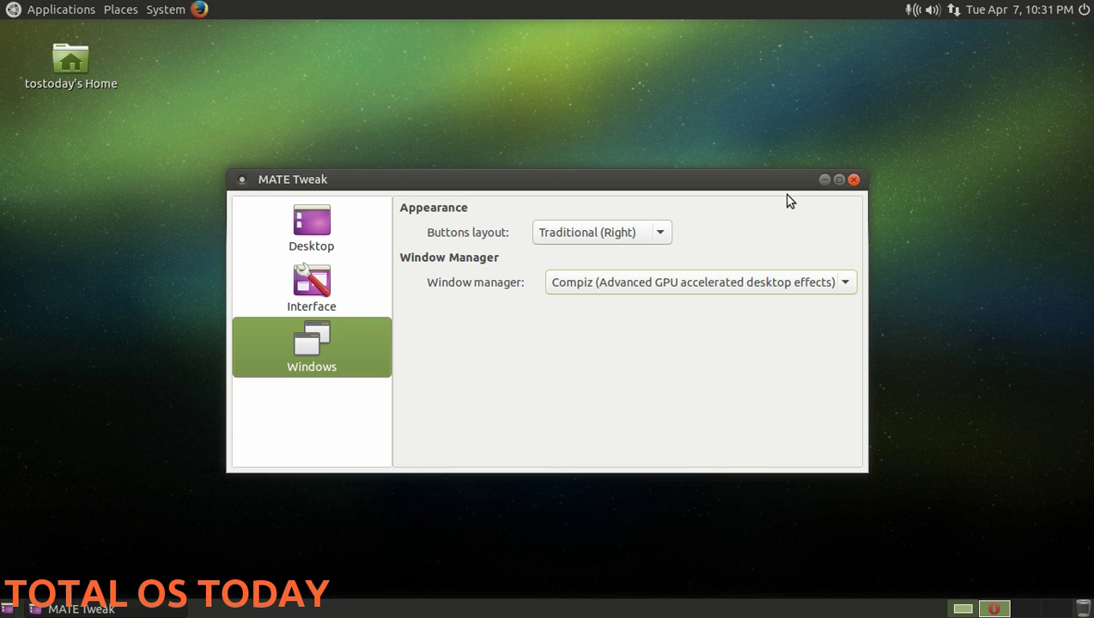
{"action": "left_click", "coordinate": [854, 180]}
- Open the Control Center, look through its groups of settings and close it
{"action": "left_click", "coordinate": [151, 11]}
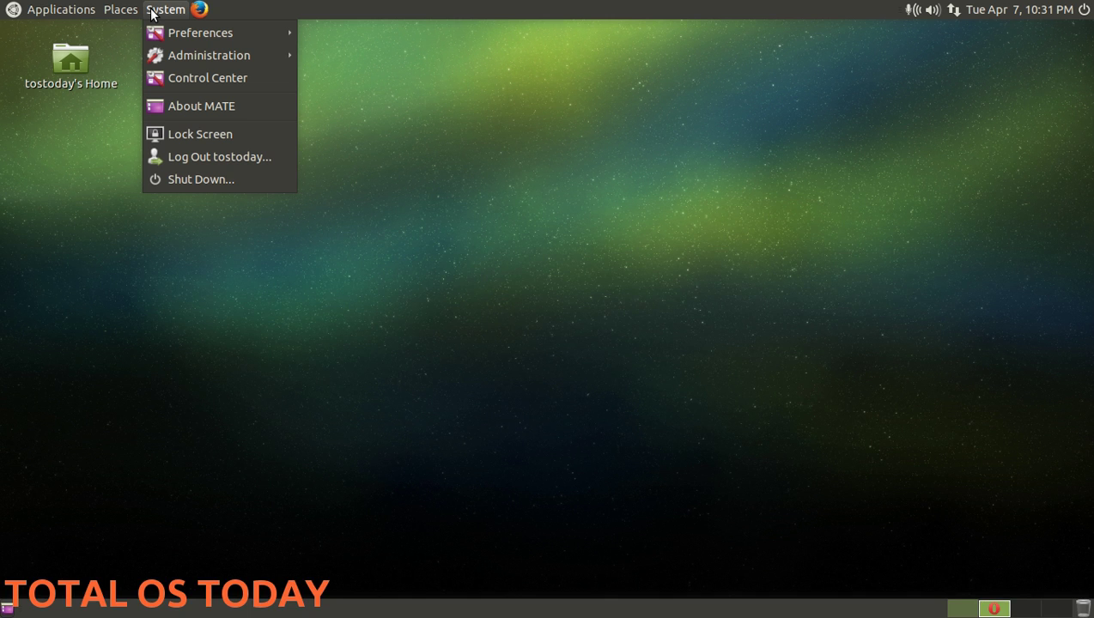
{"action": "left_click", "coordinate": [203, 75]}
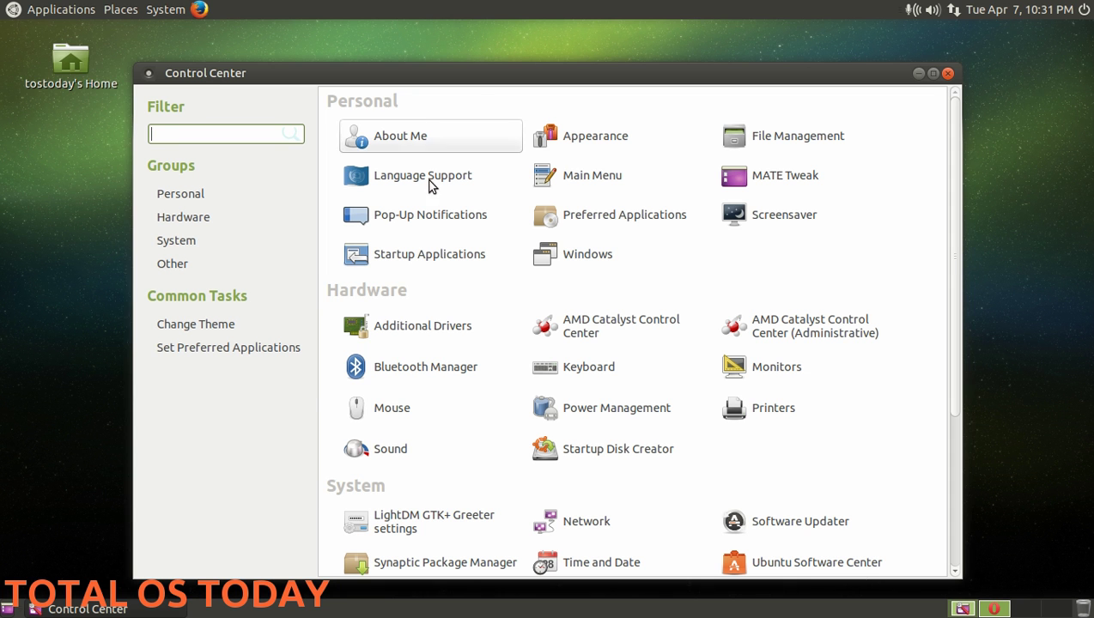
{"action": "scroll", "coordinate": [699, 279], "scroll_direction": "down", "scroll_amount": 5}
{"action": "scroll", "coordinate": [868, 213], "scroll_direction": "up", "scroll_amount": 5}
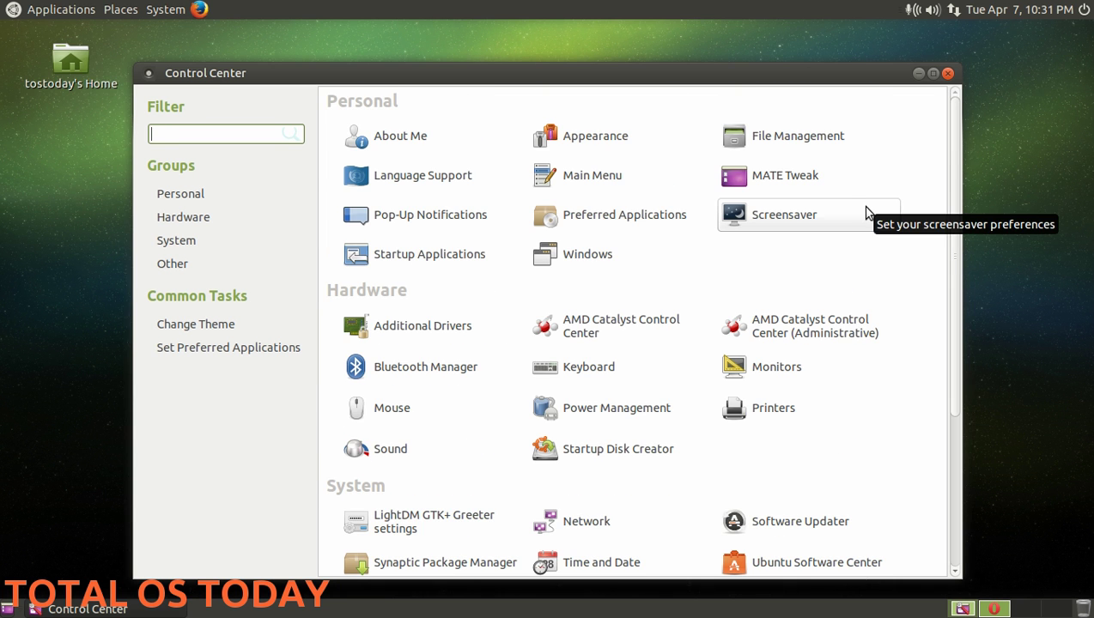
{"action": "scroll", "coordinate": [866, 214], "scroll_direction": "down", "scroll_amount": 5}
{"action": "scroll", "coordinate": [866, 215], "scroll_direction": "up", "scroll_amount": 5}
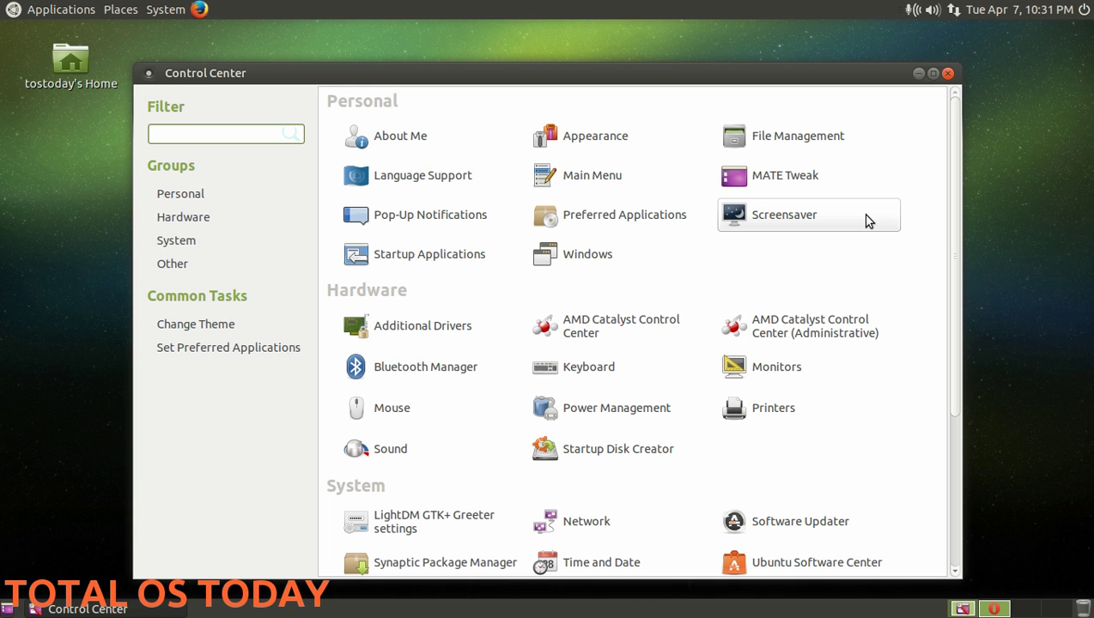
{"action": "left_click", "coordinate": [948, 73]}
- View the About MATE information for the desktop environment and close it
{"action": "left_click", "coordinate": [149, 8]}
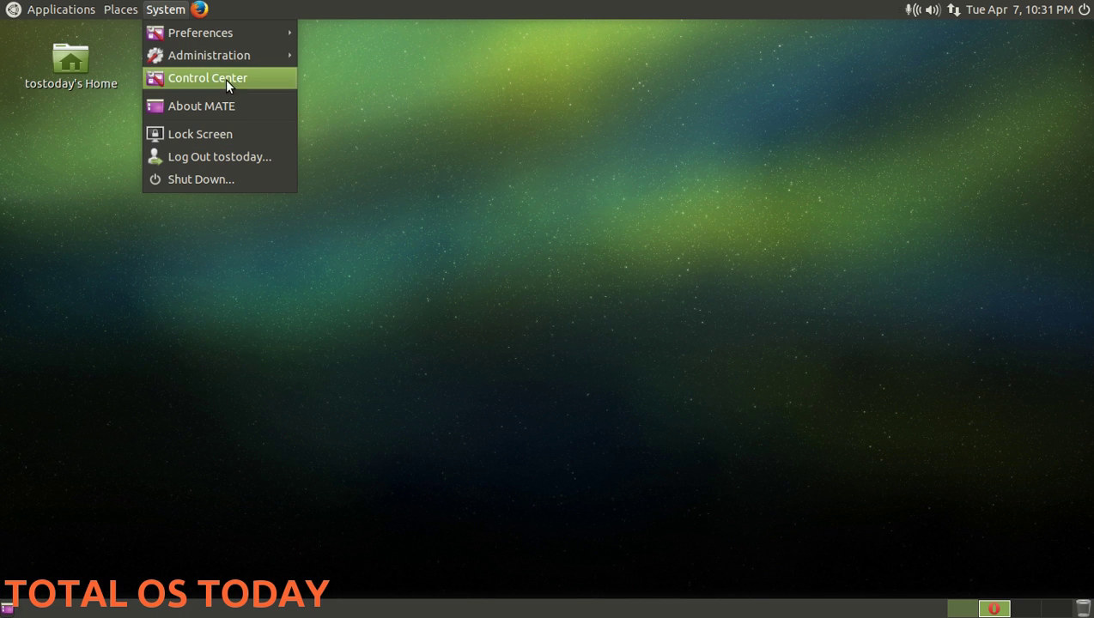
{"action": "left_click", "coordinate": [226, 105]}
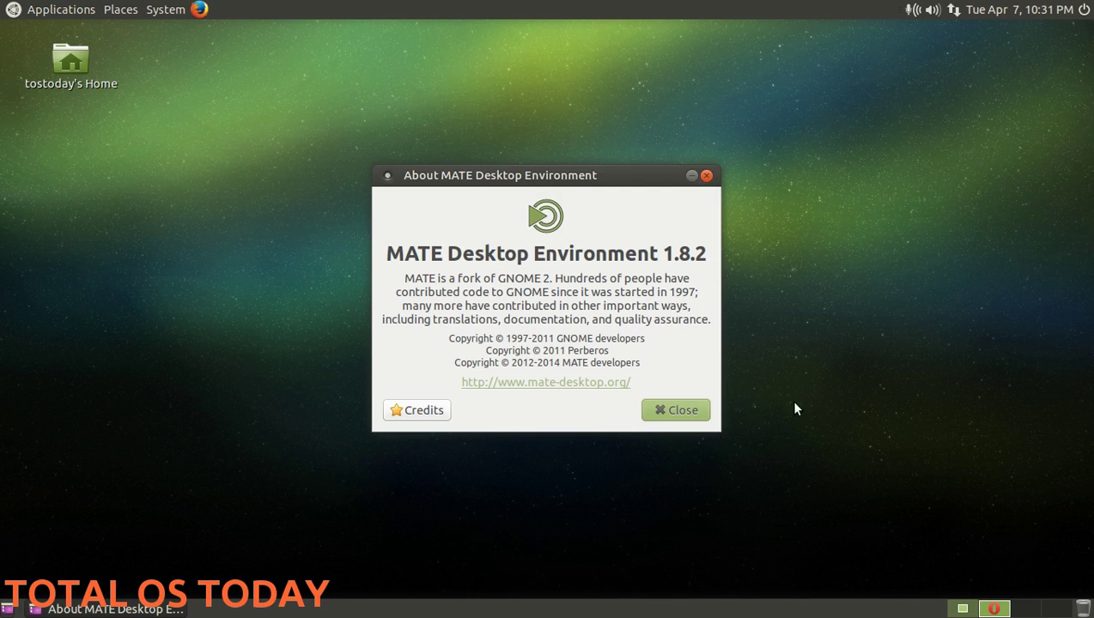
{"action": "left_click", "coordinate": [700, 413]}
- Open the home folder from Places, switch its file display to Compact View and close the window
{"action": "left_click", "coordinate": [163, 7]}
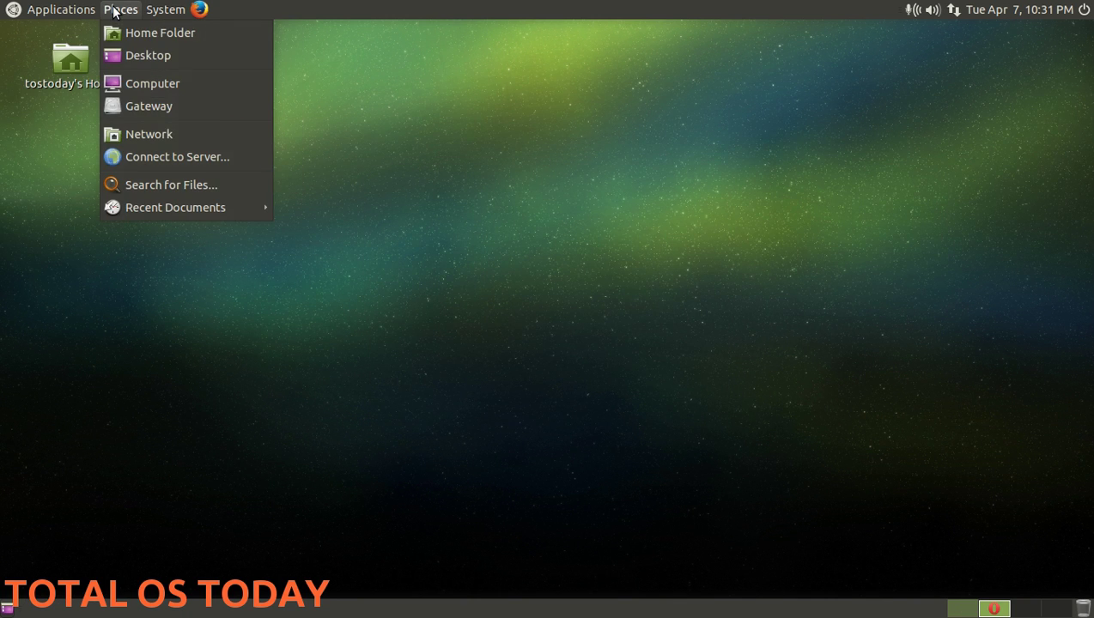
{"action": "left_click", "coordinate": [127, 35]}
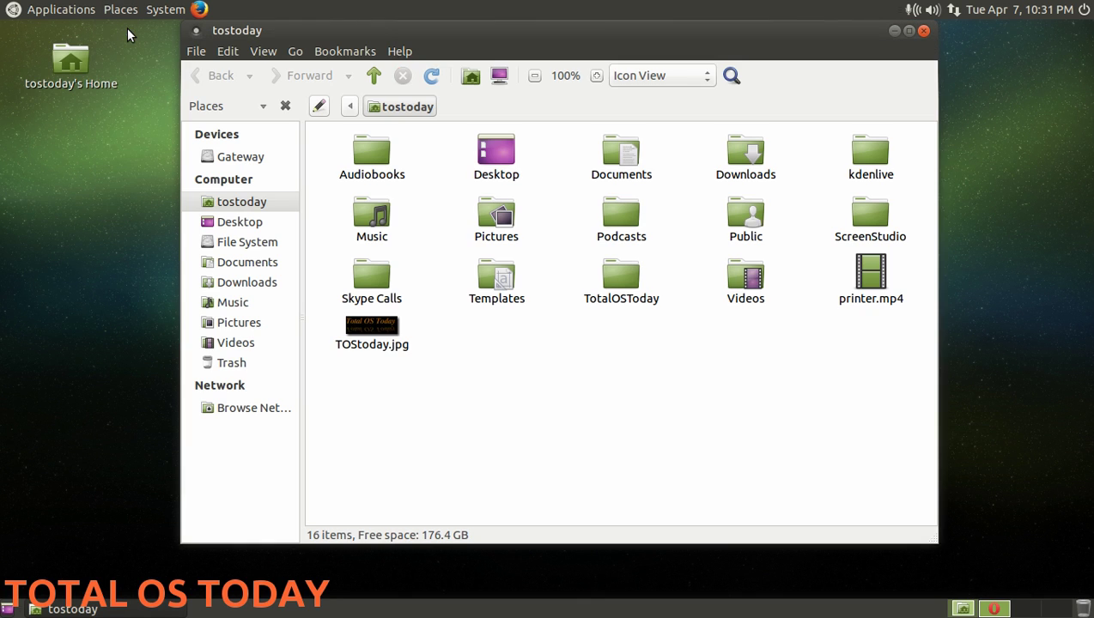
{"action": "left_click", "coordinate": [658, 81]}
{"action": "left_click", "coordinate": [659, 98]}
{"action": "left_click", "coordinate": [658, 82]}
{"action": "left_click", "coordinate": [660, 98]}
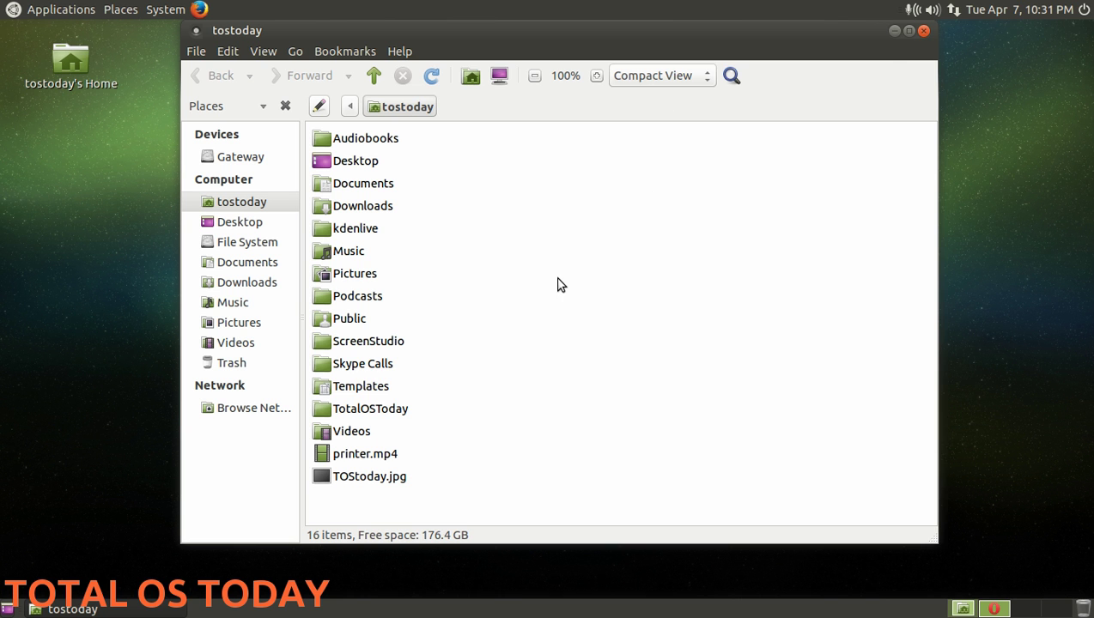
{"action": "left_click", "coordinate": [922, 32]}
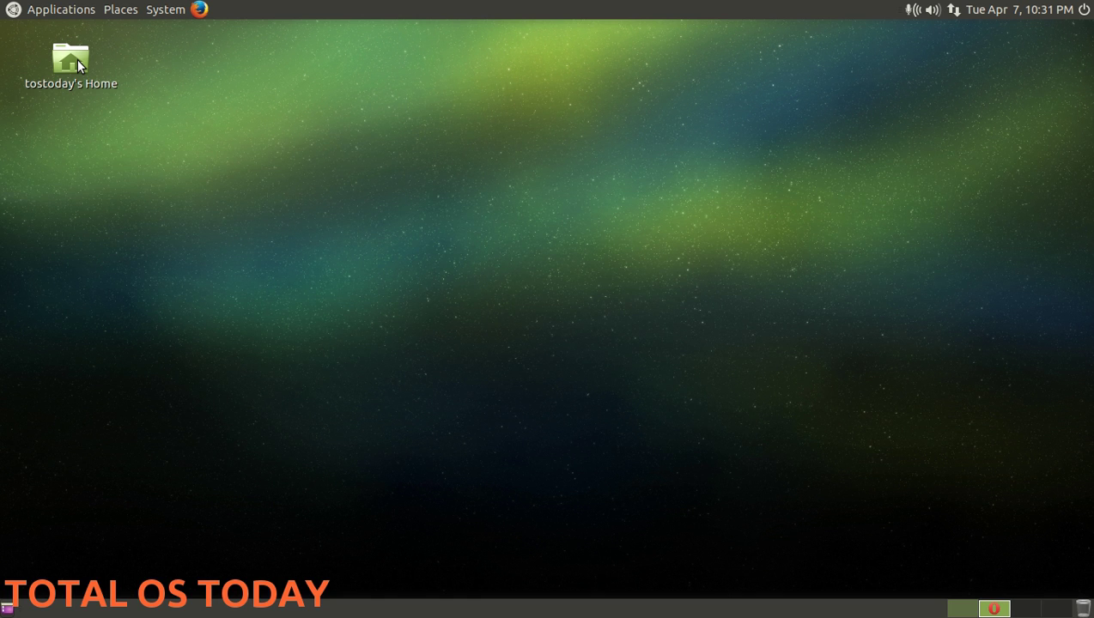
- Browse the installed applications by category, from Accessories through Education, Graphics and Internet to Office
{"action": "left_click", "coordinate": [16, 12]}
{"action": "mouse_move", "coordinate": [103, 32]}
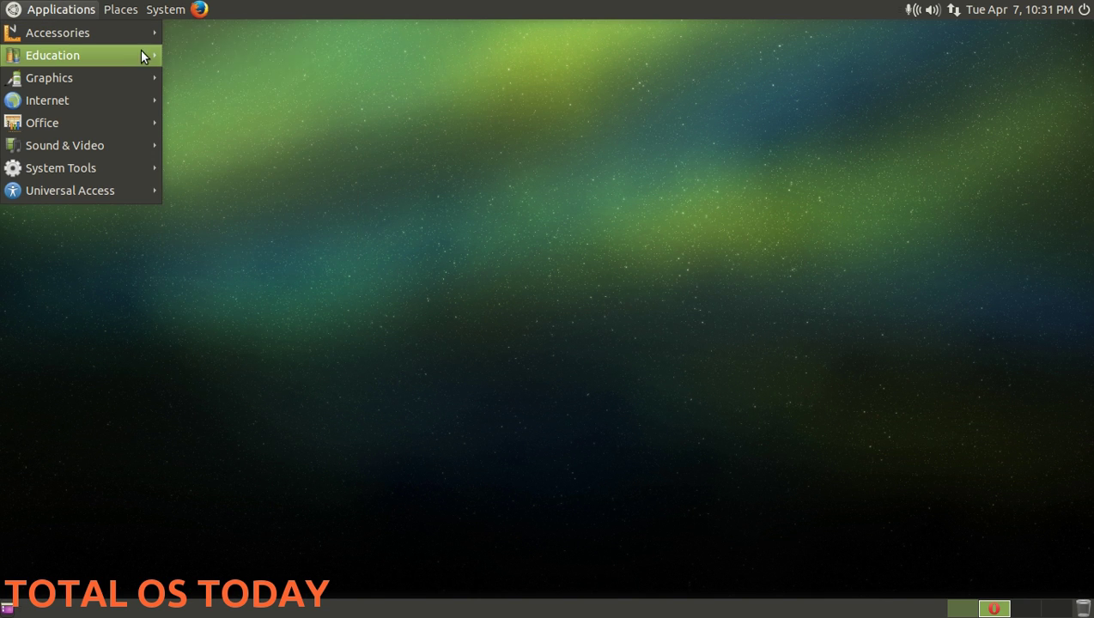
{"action": "mouse_move", "coordinate": [130, 55]}
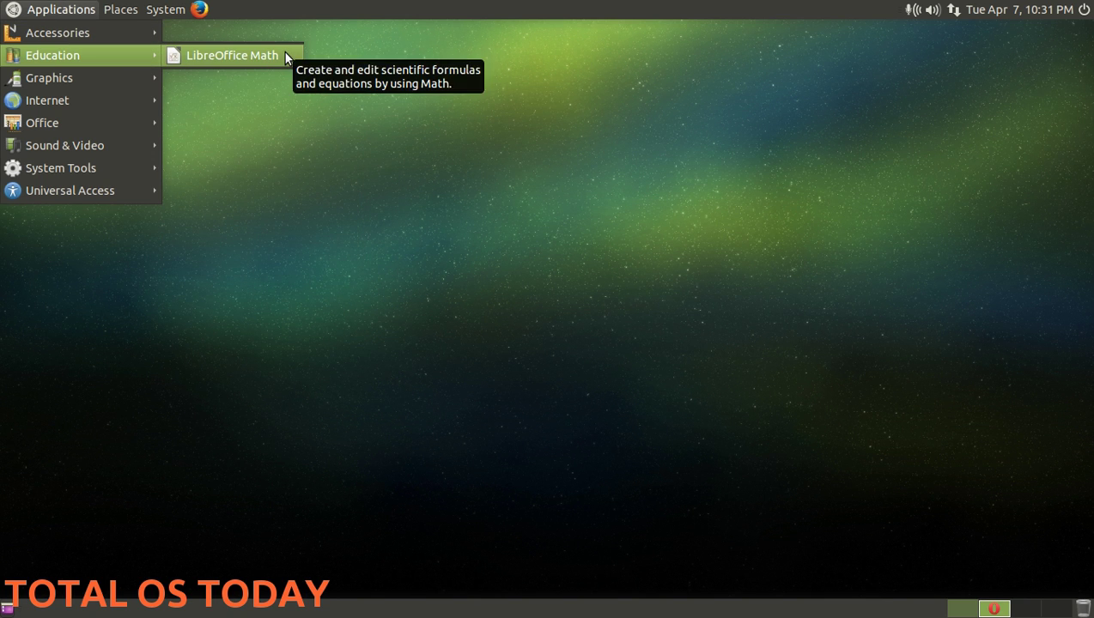
{"action": "mouse_move", "coordinate": [121, 84]}
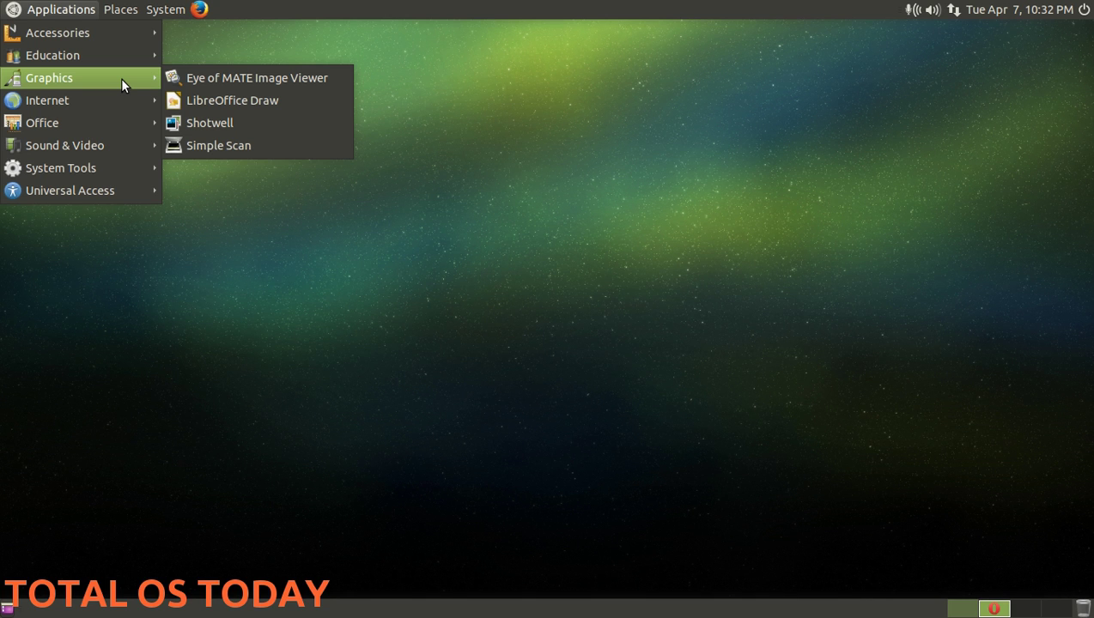
{"action": "mouse_move", "coordinate": [100, 101]}
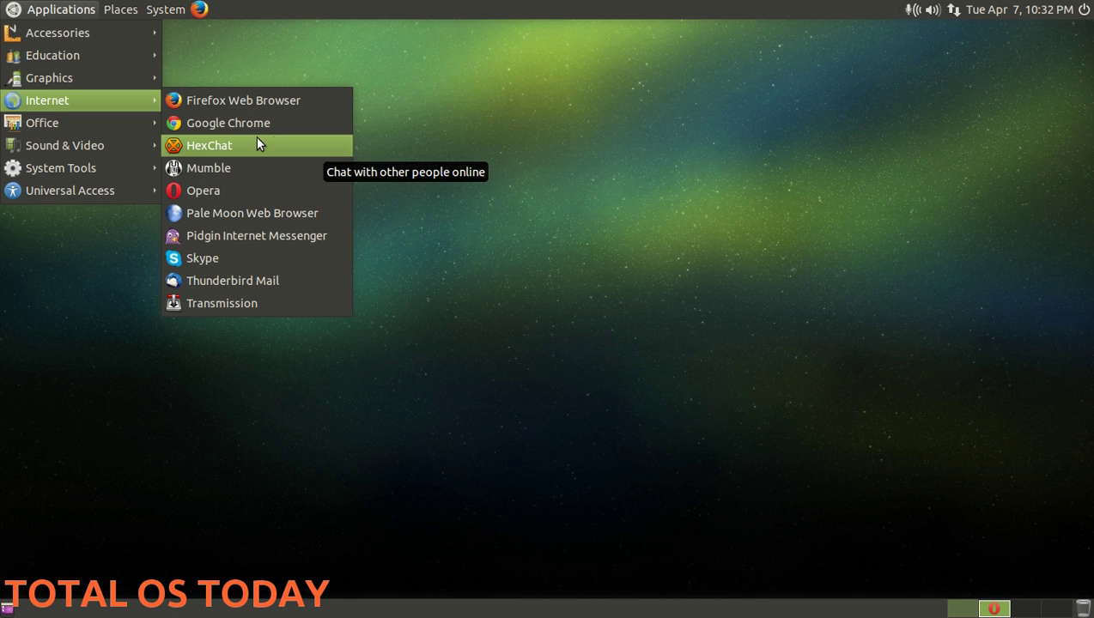
{"action": "mouse_move", "coordinate": [129, 130]}
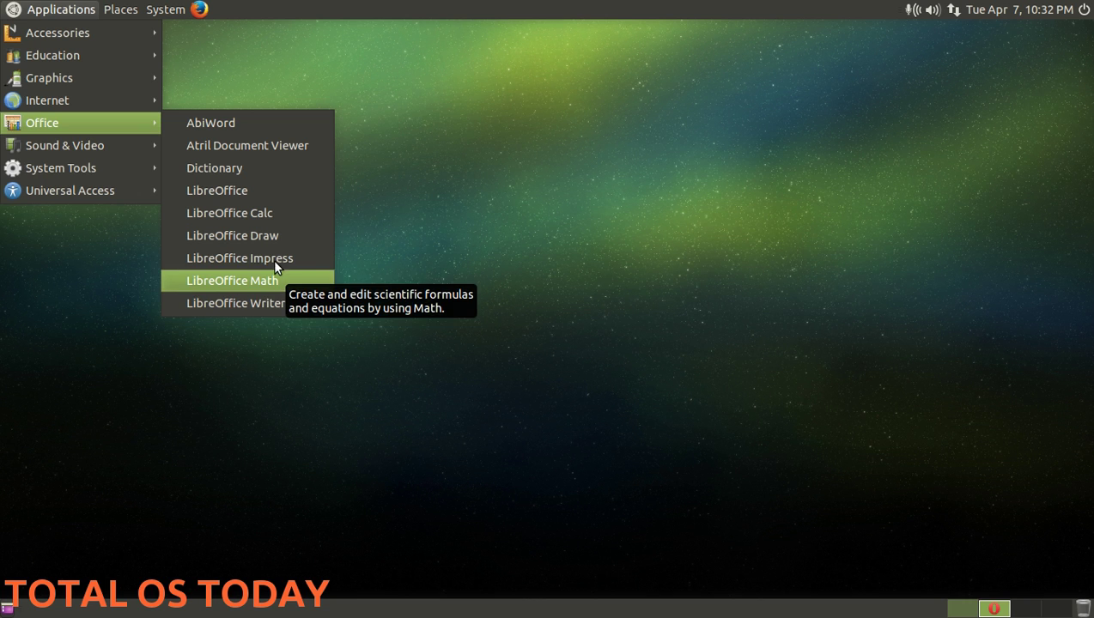
- Launch AbiWord from the Office applications, move its window toward the middle of the desktop and close it
{"action": "left_click", "coordinate": [226, 124]}
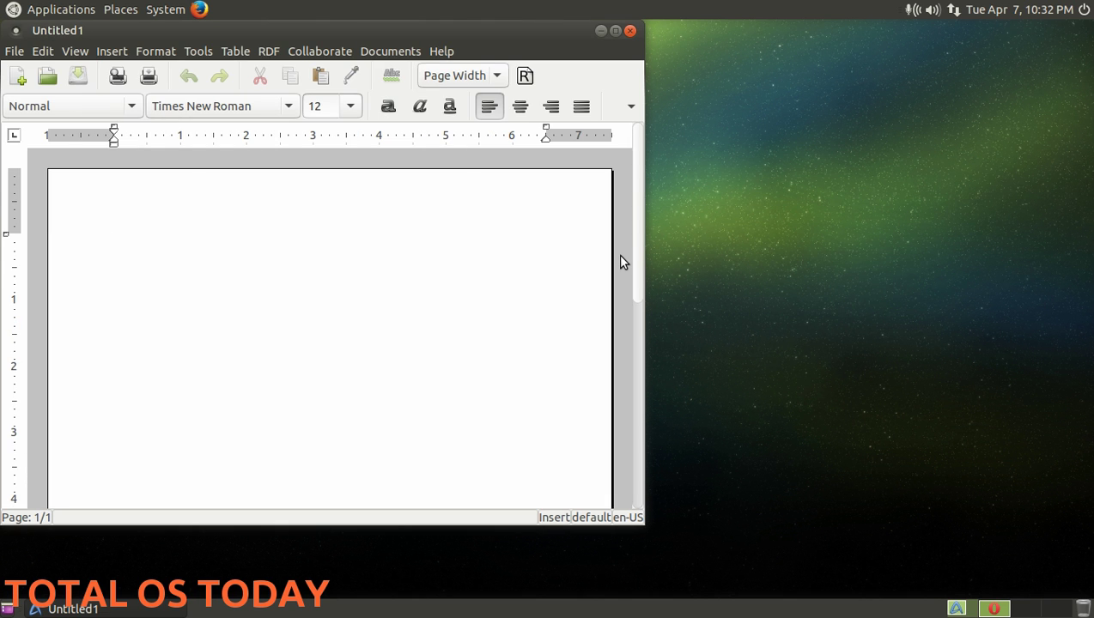
{"action": "left_click_drag", "start_coordinate": [540, 32], "coordinate": [725, 31]}
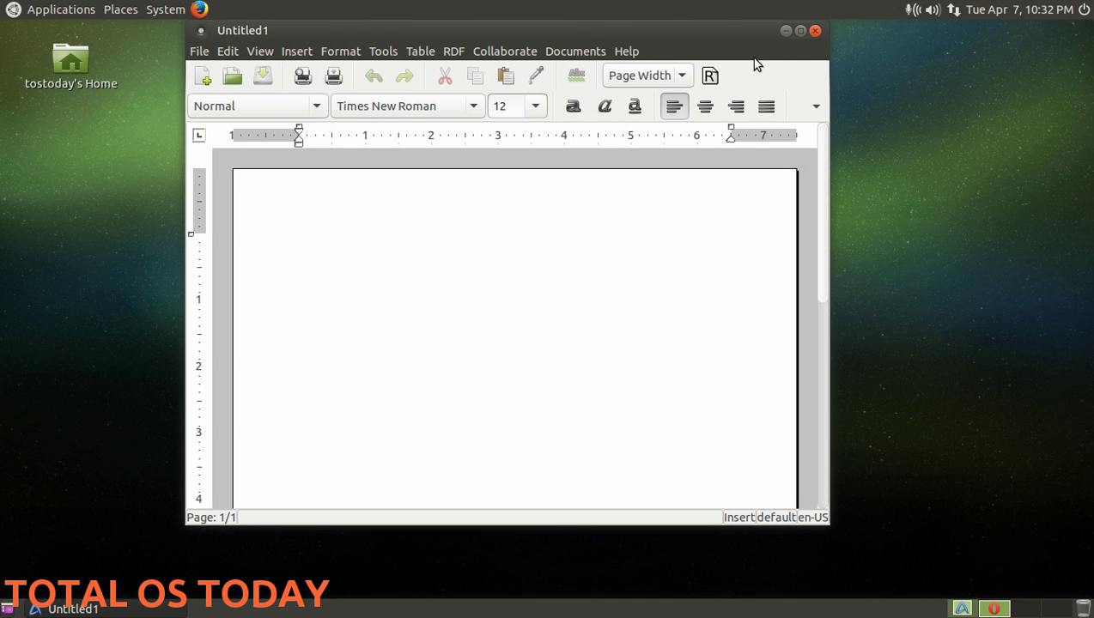
{"action": "left_click", "coordinate": [815, 31]}
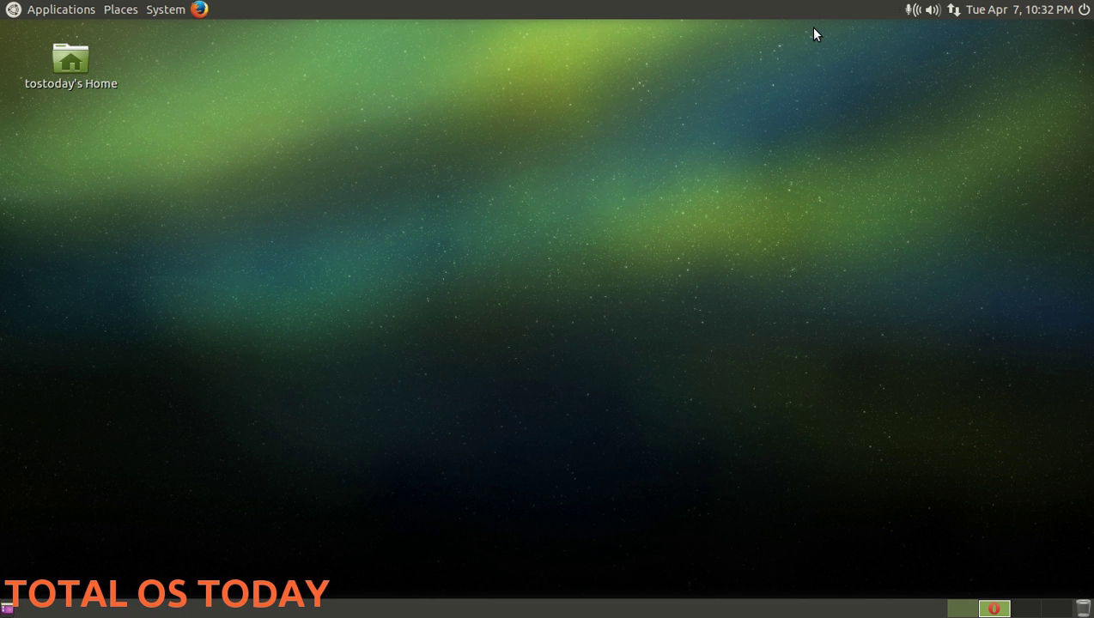
- Browse the remaining application categories, including Sound & Video, System Tools and Universal Access, and leave the application list
{"action": "left_click", "coordinate": [59, 10]}
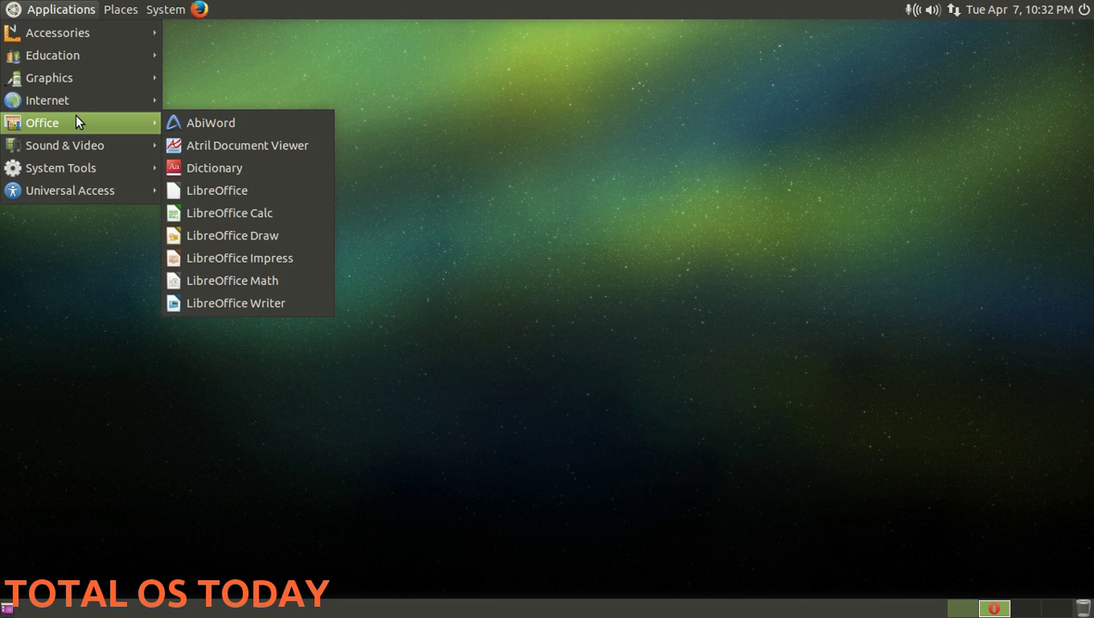
{"action": "mouse_move", "coordinate": [86, 145]}
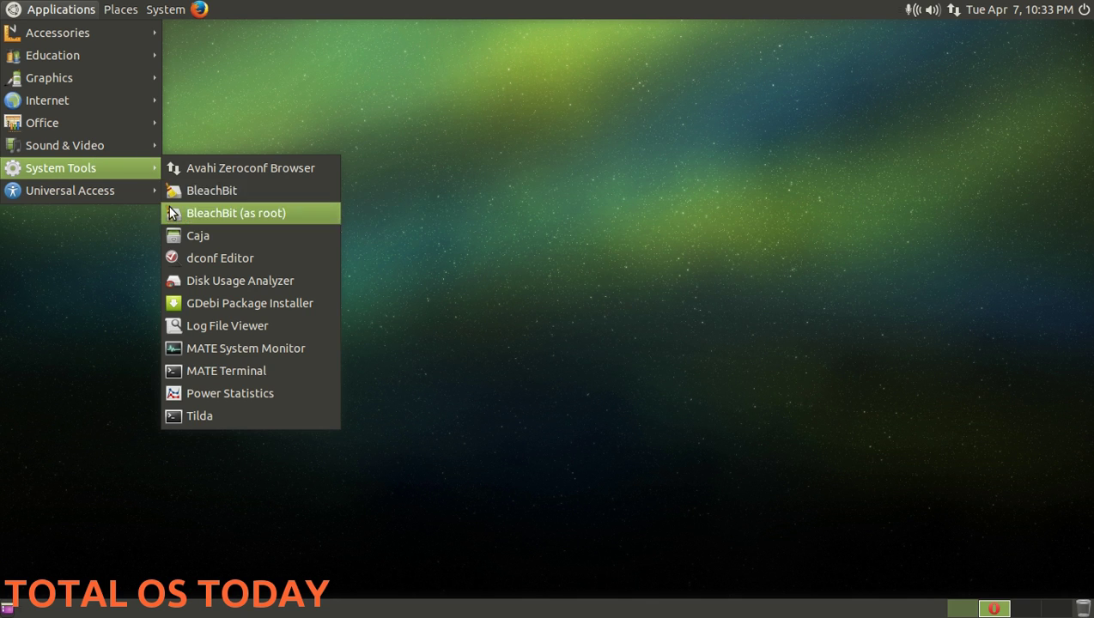
{"action": "mouse_move", "coordinate": [145, 198]}
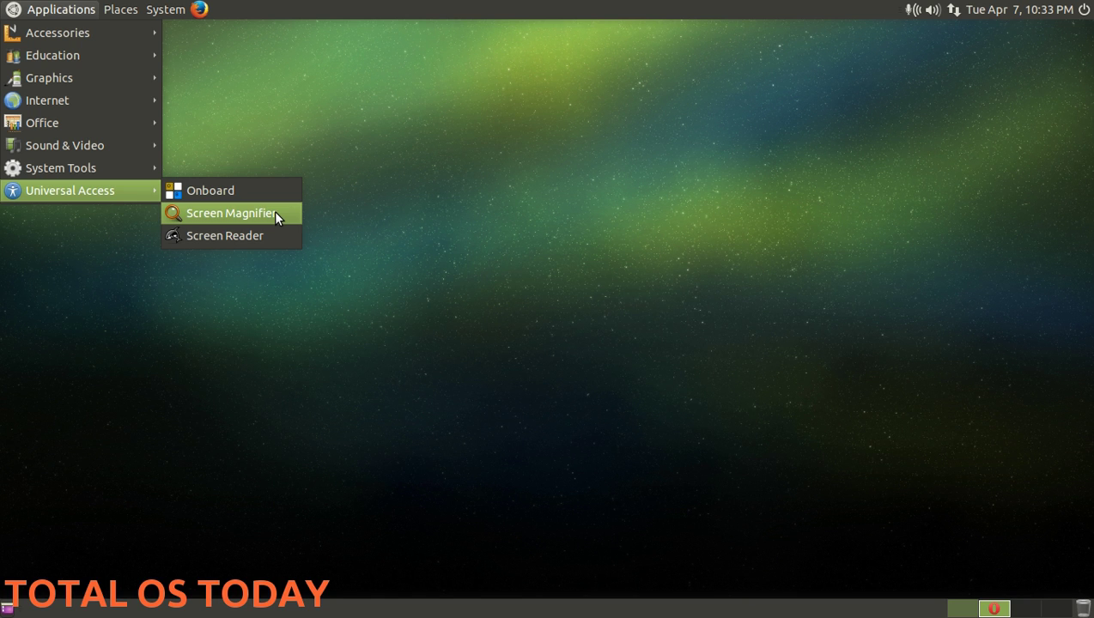
{"action": "left_click", "coordinate": [487, 185]}
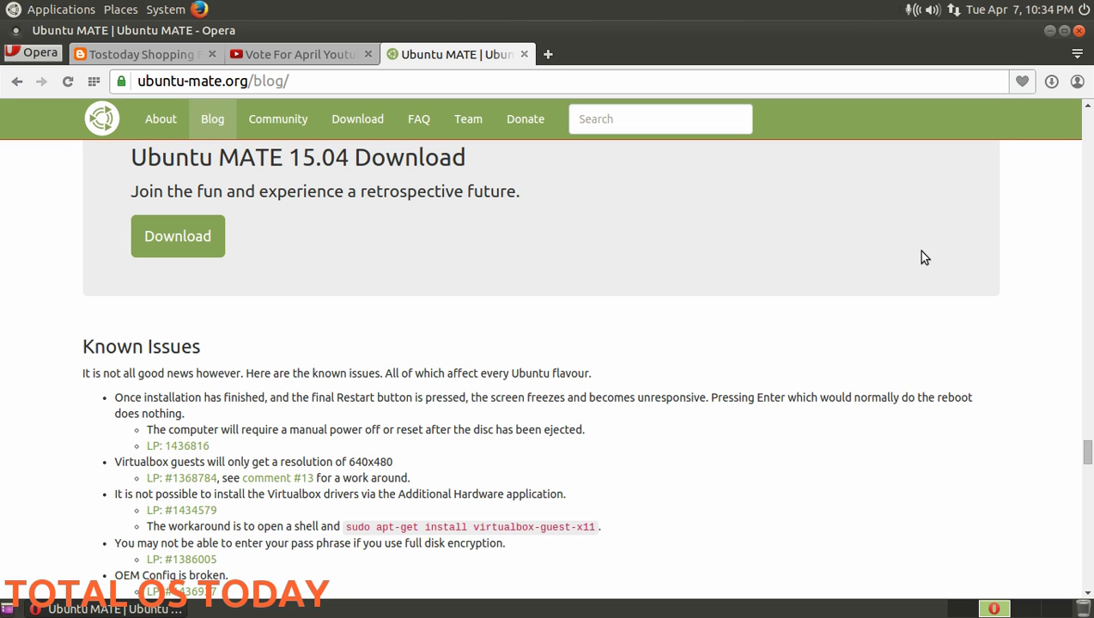
- Go to the Tostoday Shopping Forum page and view the results of the Apple iWatch poll
{"action": "left_click", "coordinate": [172, 54]}
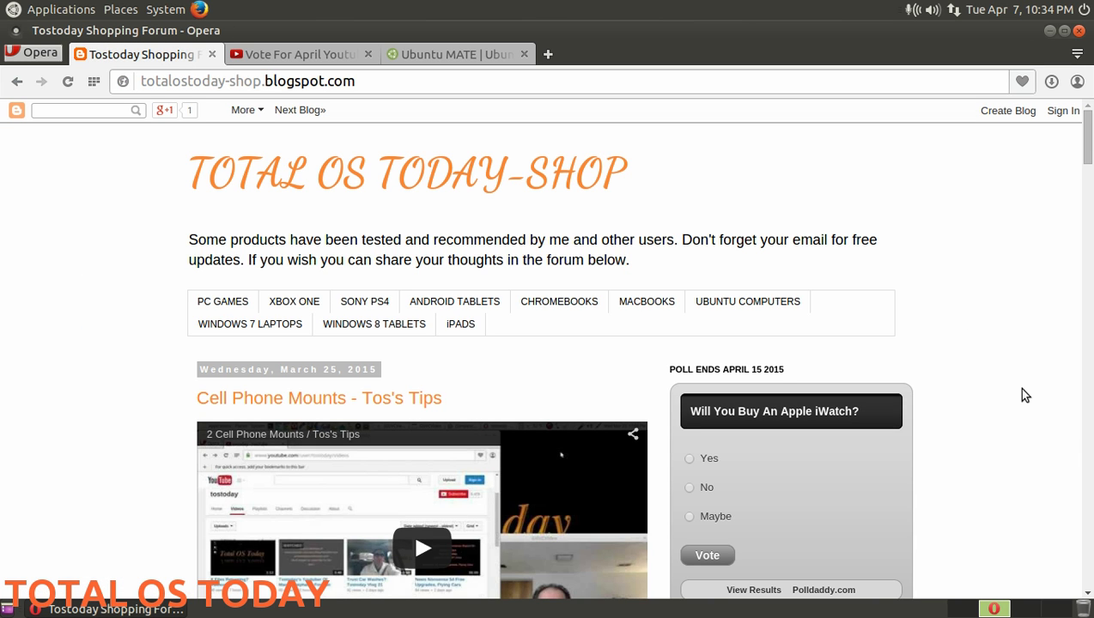
{"action": "left_click", "coordinate": [764, 591]}
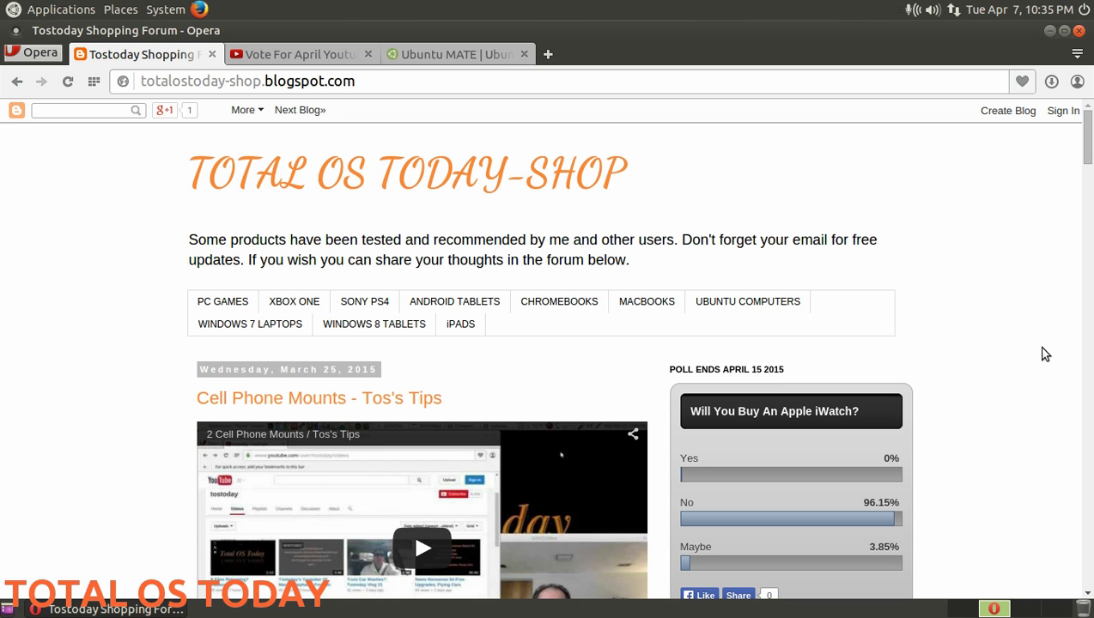
{"action": "scroll", "coordinate": [929, 486], "scroll_direction": "down", "scroll_amount": 3}
{"action": "scroll", "coordinate": [1019, 420], "scroll_direction": "up", "scroll_amount": 3}
- Look through the comments on the Vote For April Youtube Channel video and minimize the browser window
{"action": "left_click", "coordinate": [324, 59]}
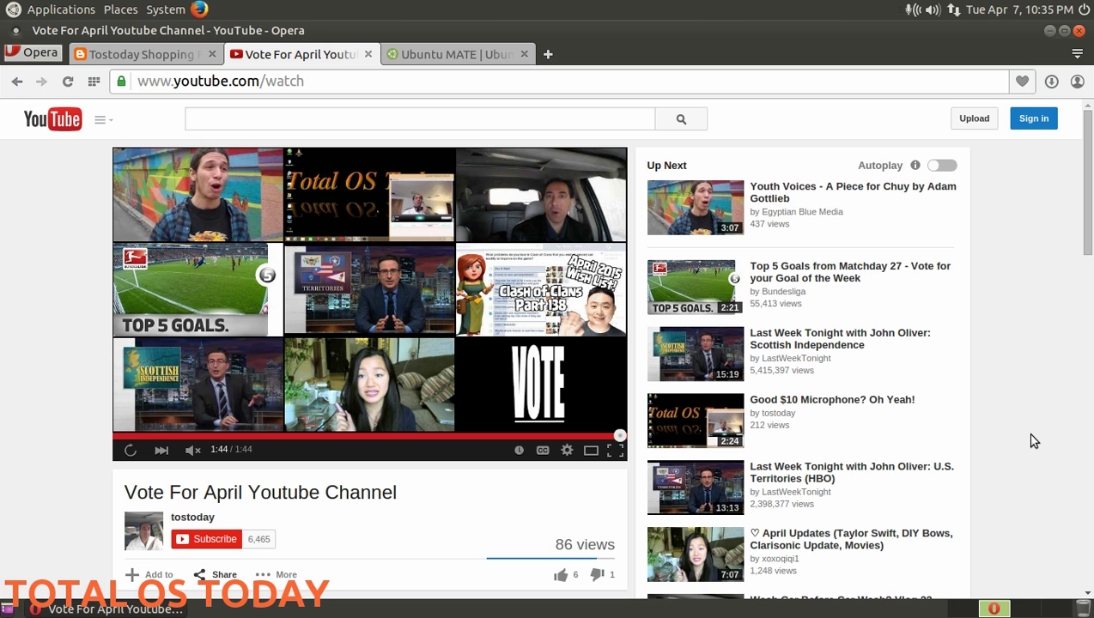
{"action": "scroll", "coordinate": [1034, 441], "scroll_direction": "down", "scroll_amount": 5}
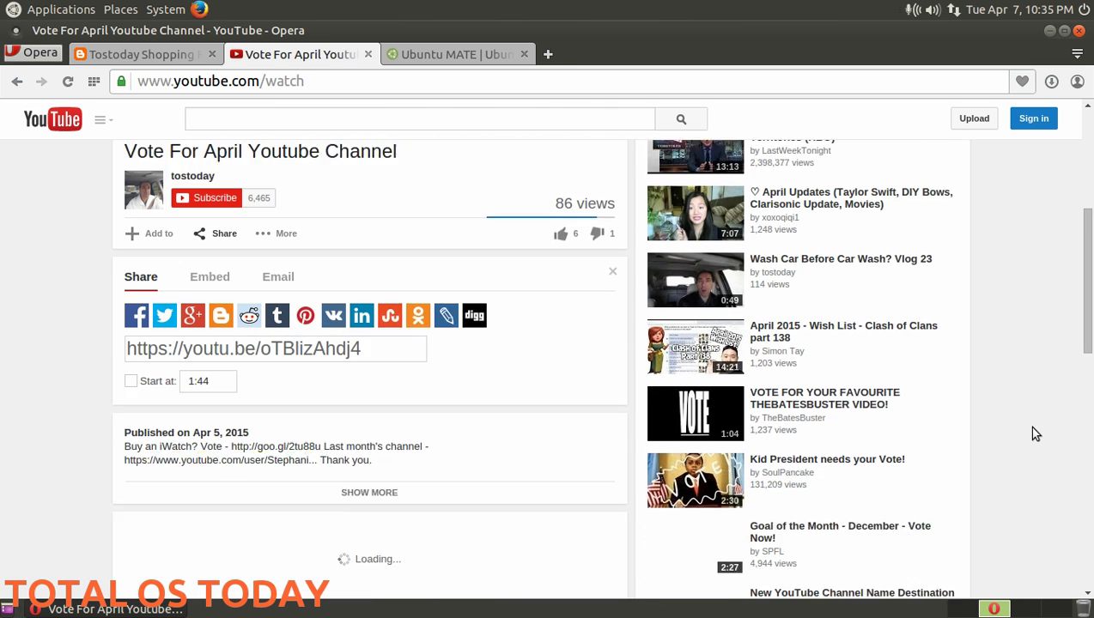
{"action": "scroll", "coordinate": [381, 464], "scroll_direction": "down", "scroll_amount": 2}
{"action": "scroll", "coordinate": [382, 465], "scroll_direction": "down", "scroll_amount": 4}
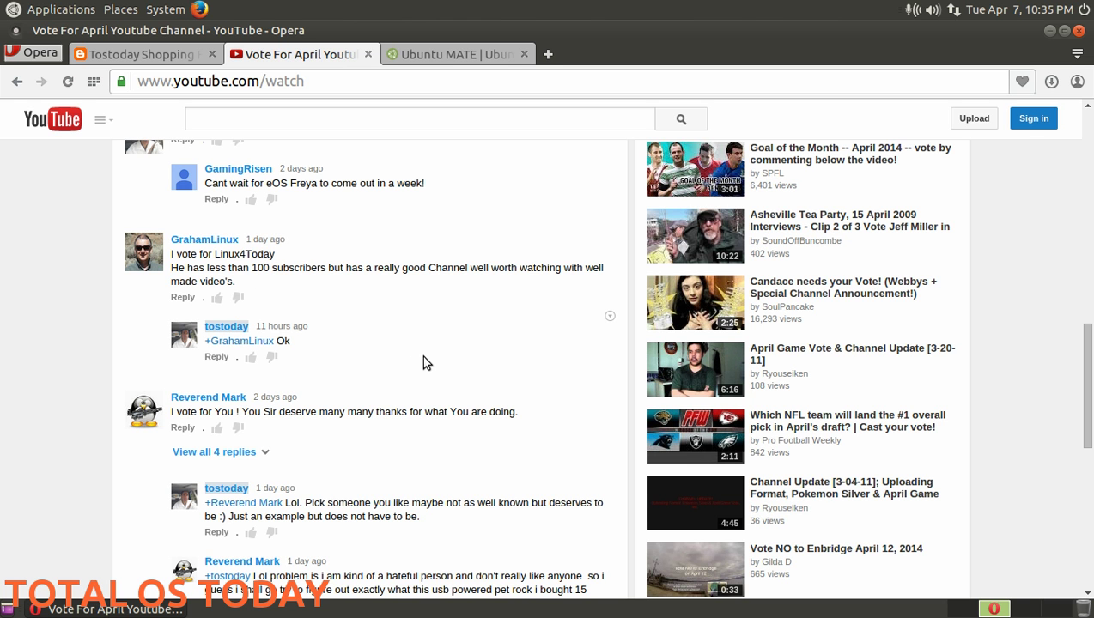
{"action": "scroll", "coordinate": [422, 357], "scroll_direction": "down", "scroll_amount": 5}
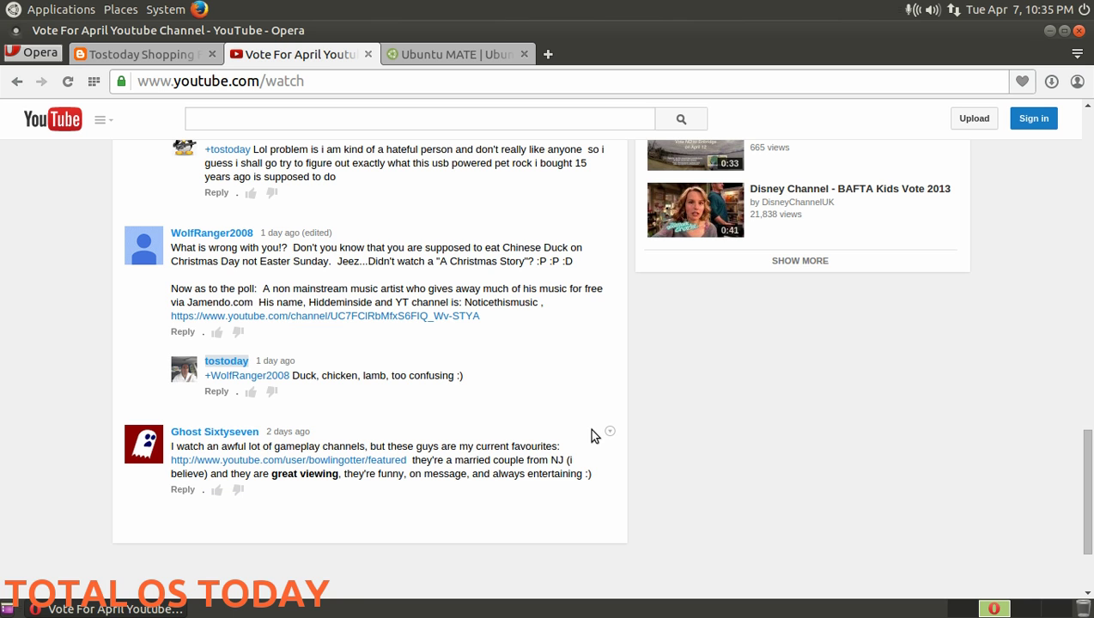
{"action": "scroll", "coordinate": [564, 393], "scroll_direction": "up", "scroll_amount": 3}
{"action": "scroll", "coordinate": [566, 395], "scroll_direction": "up", "scroll_amount": 15}
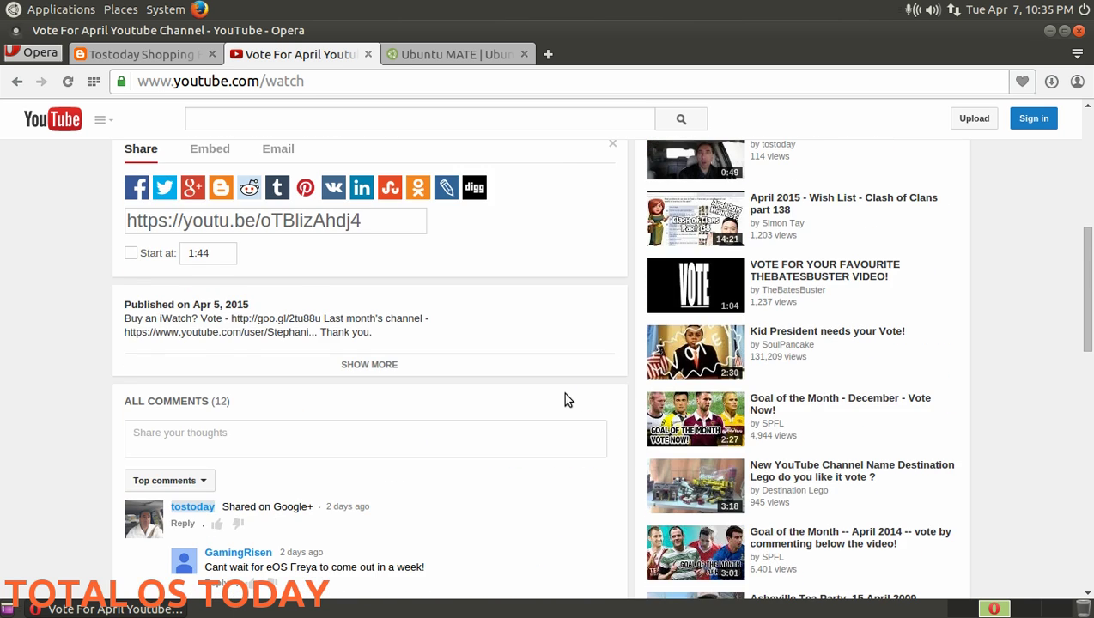
{"action": "scroll", "coordinate": [566, 400], "scroll_direction": "up", "scroll_amount": 10}
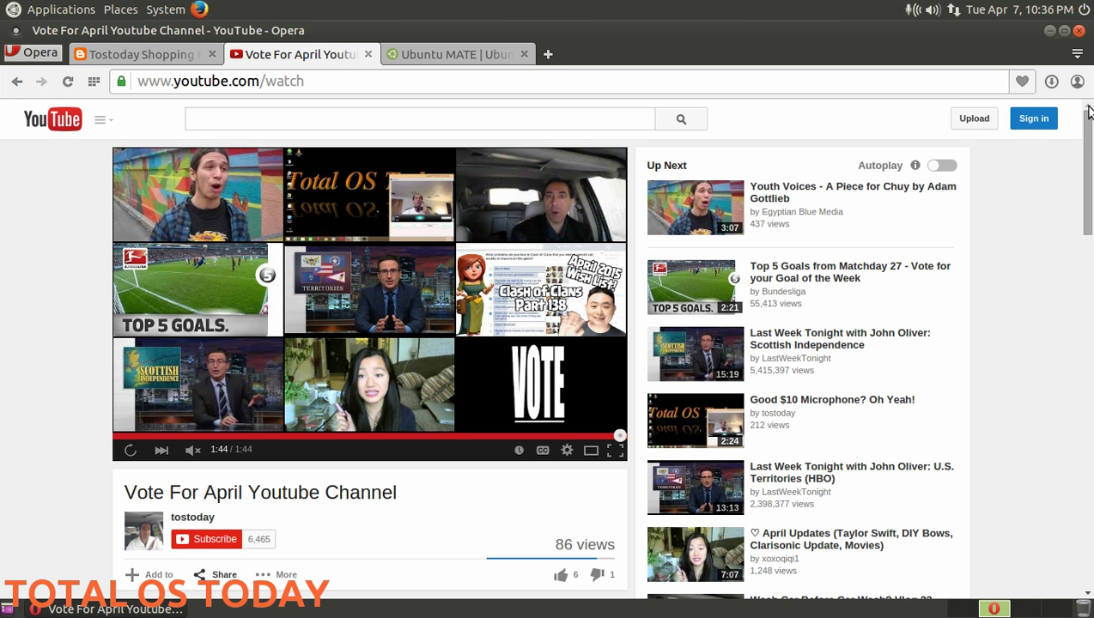
{"action": "left_click", "coordinate": [1052, 30]}
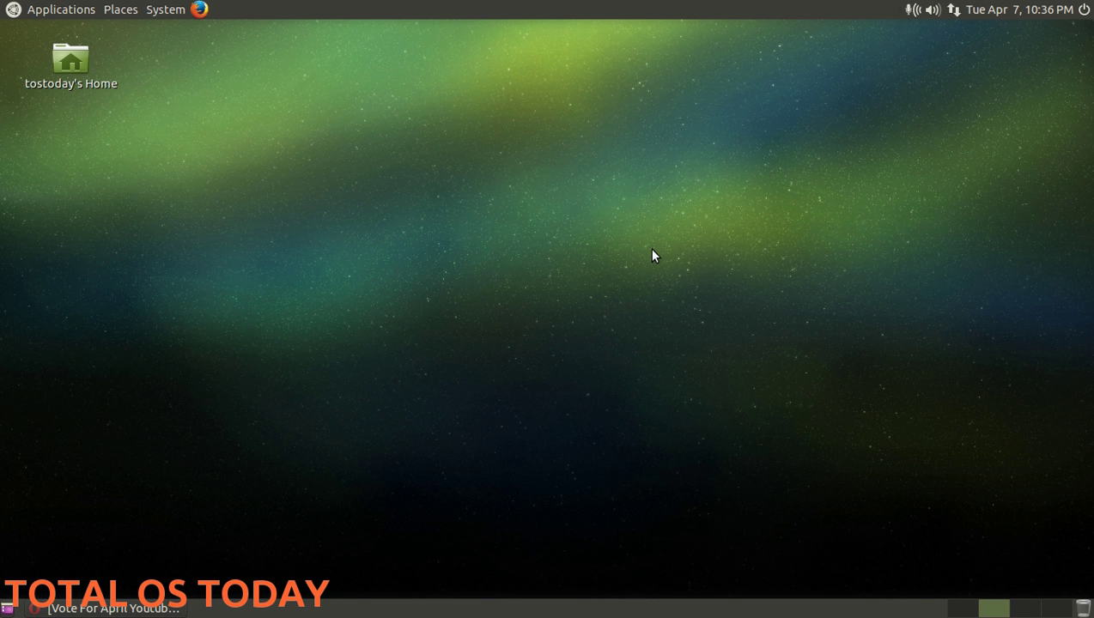